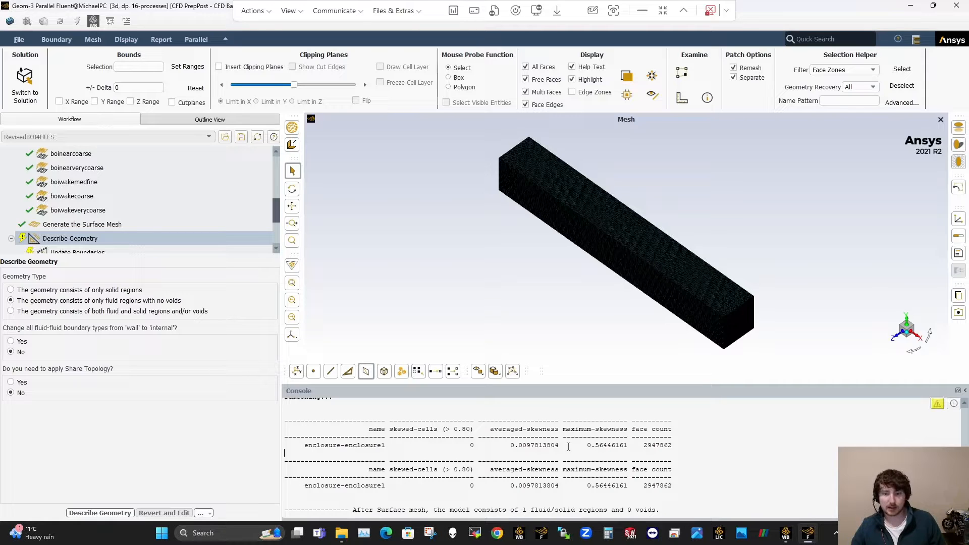
Step: Describe the geometry as only fluid regions with no voids, keeping wall boundary types and leaving share topology off
left_click(58, 160)
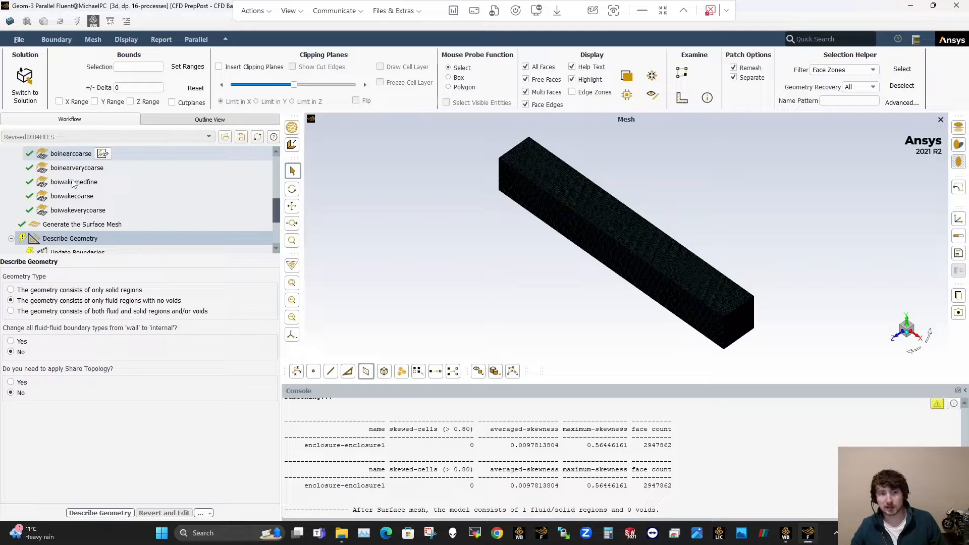
mouse_move(73, 183)
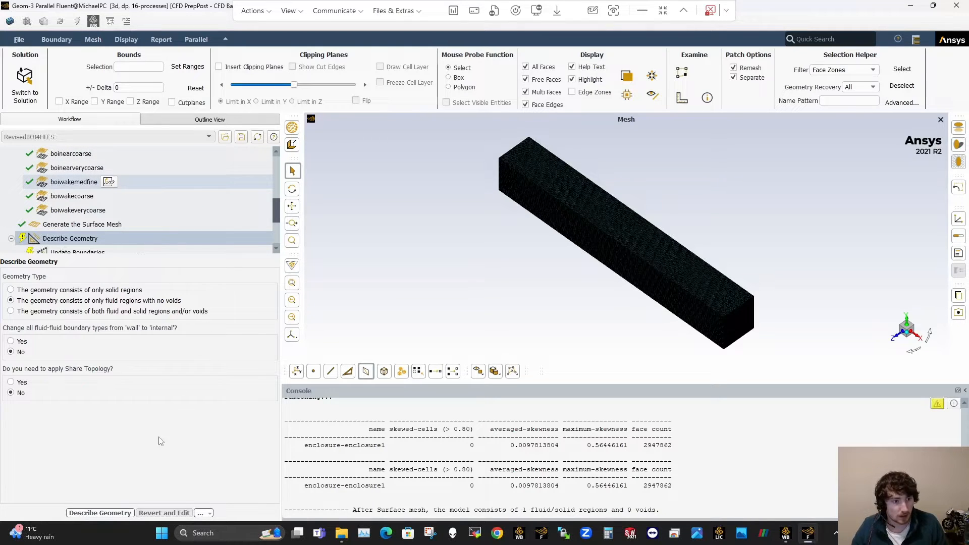
left_click(105, 513)
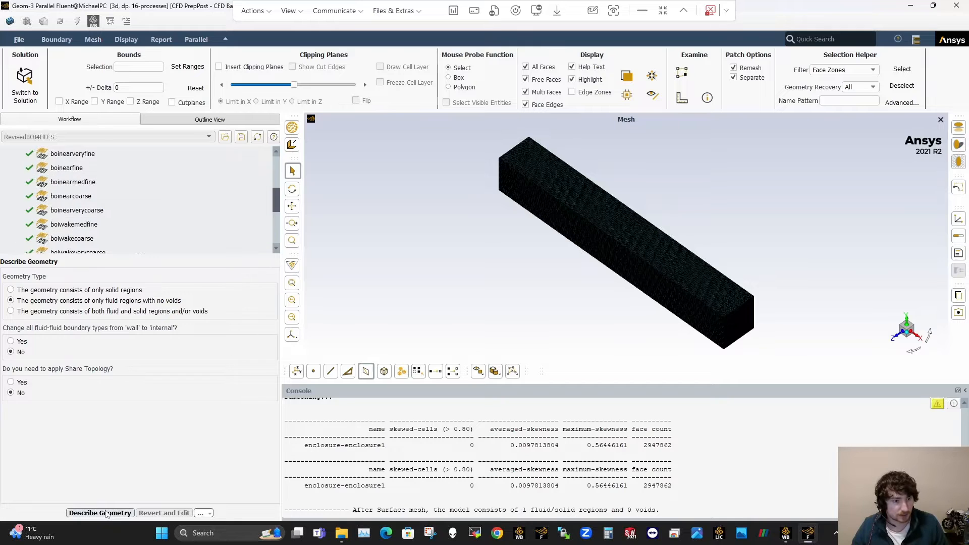
left_click(106, 514)
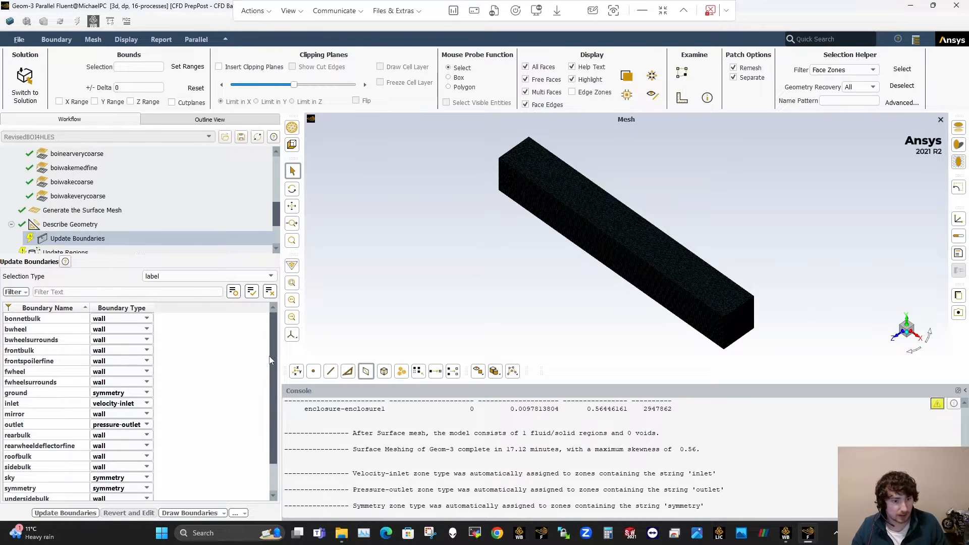
Step: Review the boundary types and update both the boundaries and the fluid region with their existing settings
scroll(271, 435, "down", 1)
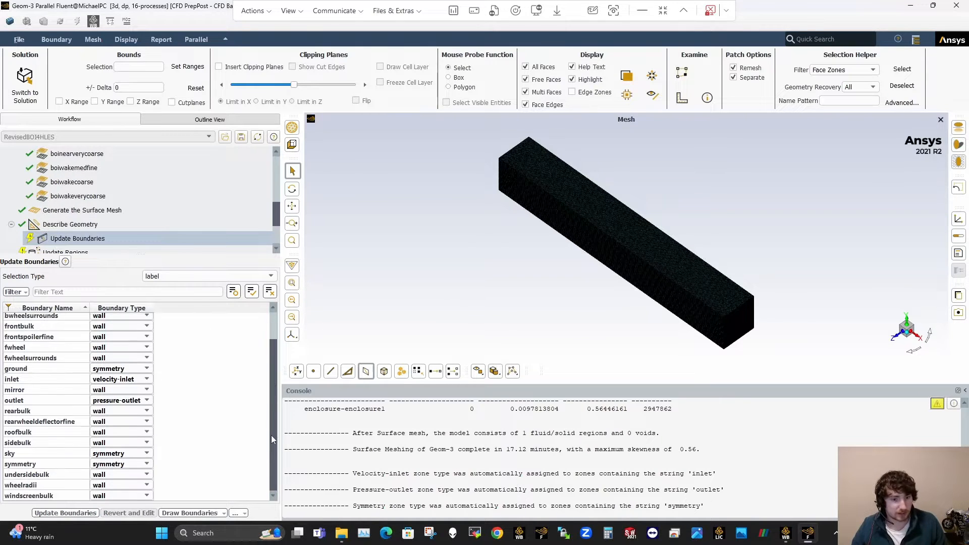
left_click(121, 369)
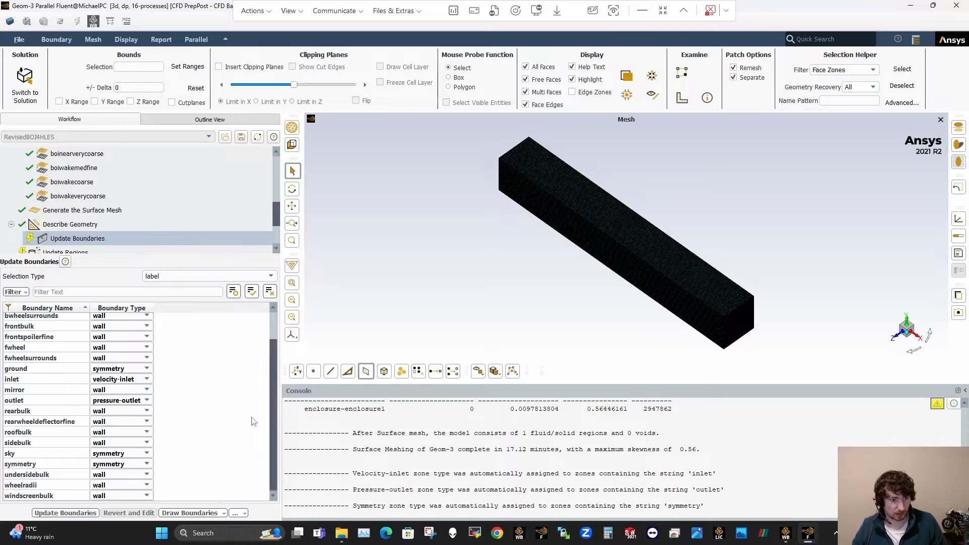
left_click(71, 516)
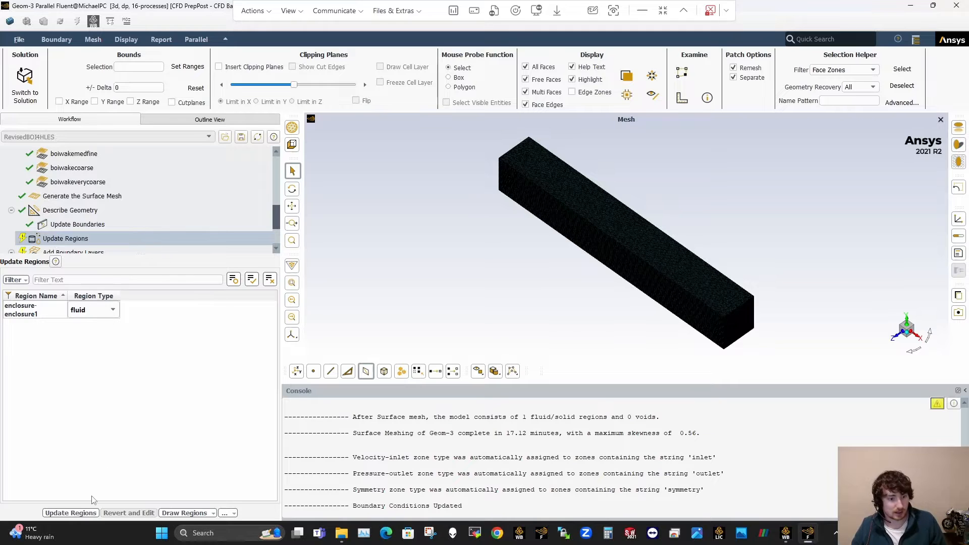
left_click(85, 512)
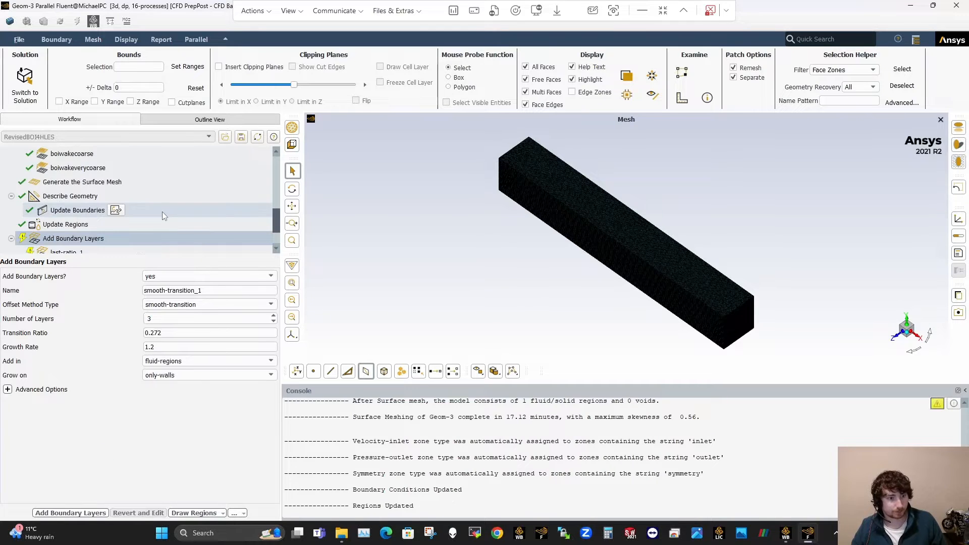
Step: Update the last-ratio_1 boundary layer task with its existing settings
scroll(162, 211, "down", 1)
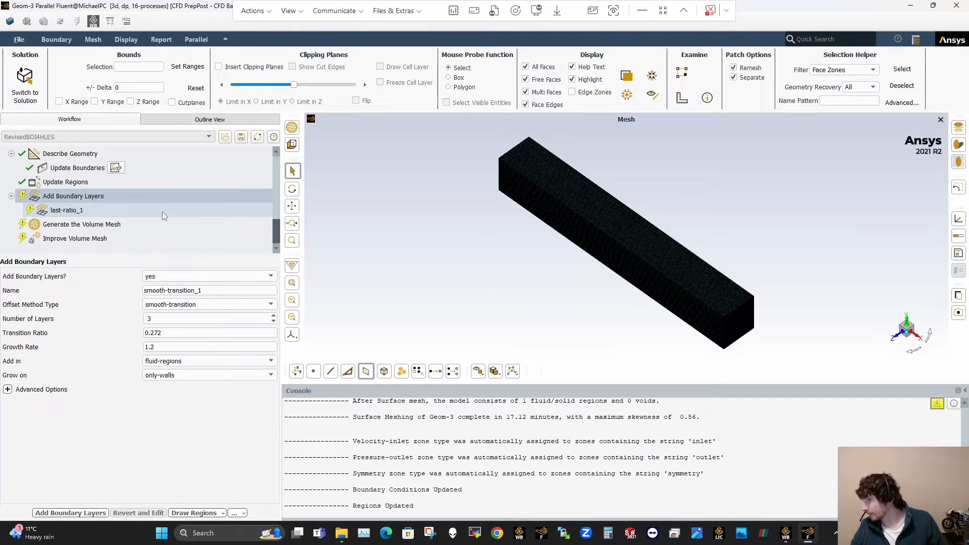
left_click(160, 211)
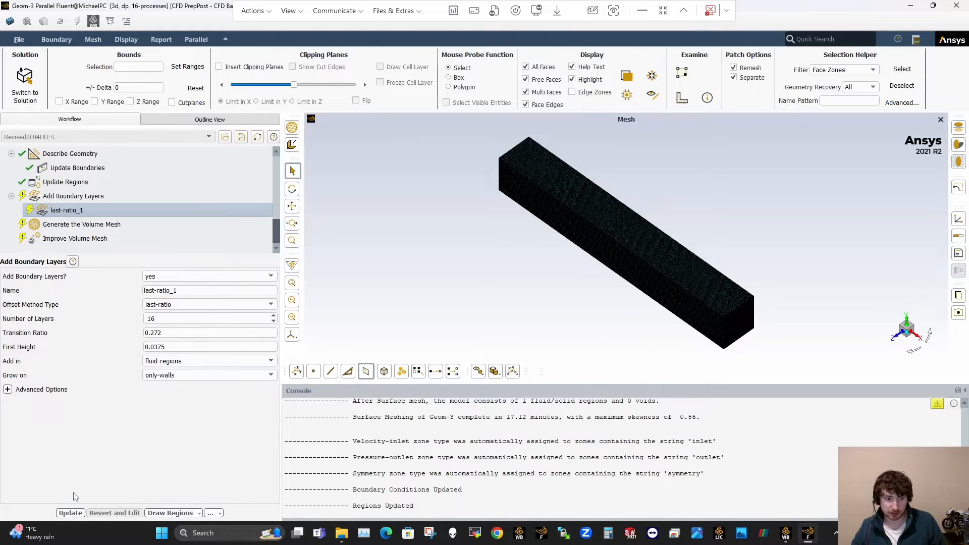
left_click(70, 513)
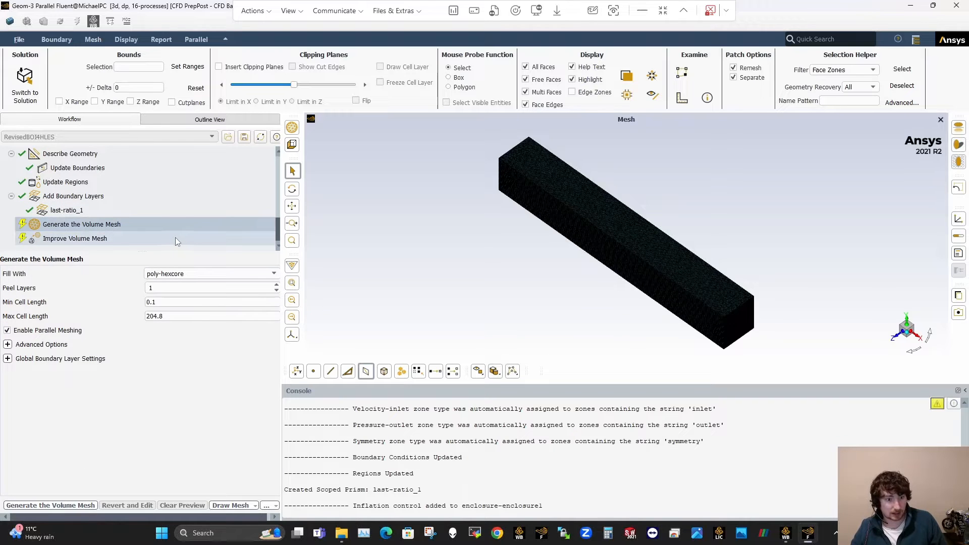
Step: Insert an Improve Surface Mesh task after the surface mesh generation and review its quality limit and advanced options
scroll(177, 199, "up", 2)
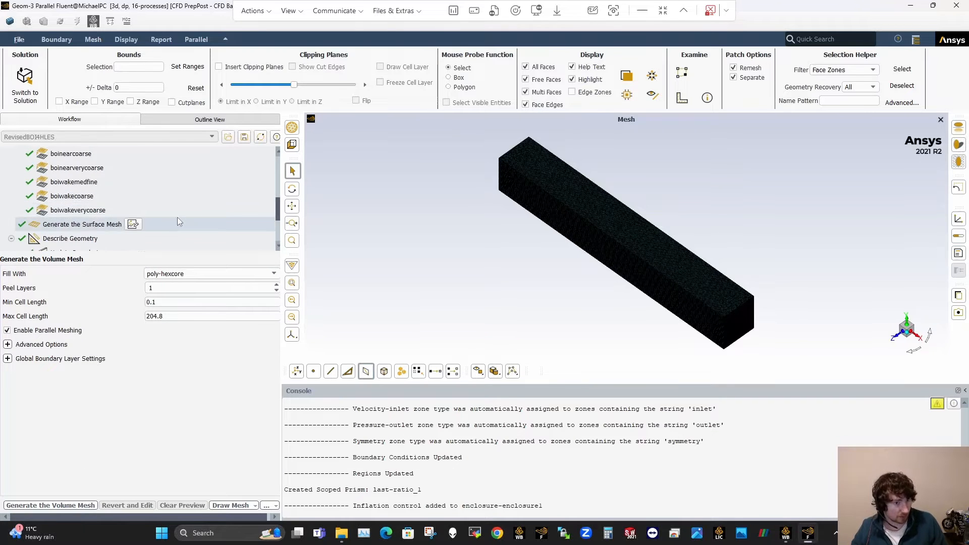
left_click(177, 221)
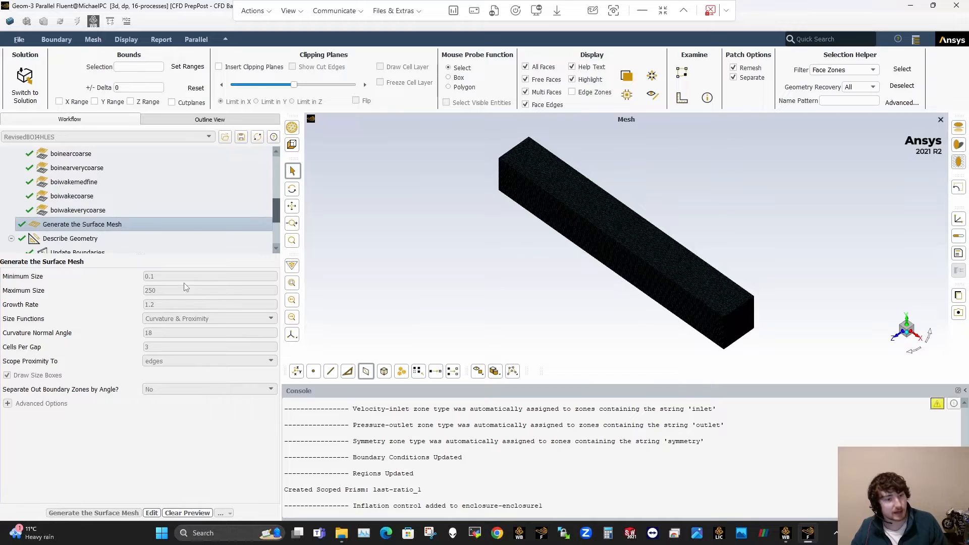
right_click(153, 228)
mouse_move(173, 234)
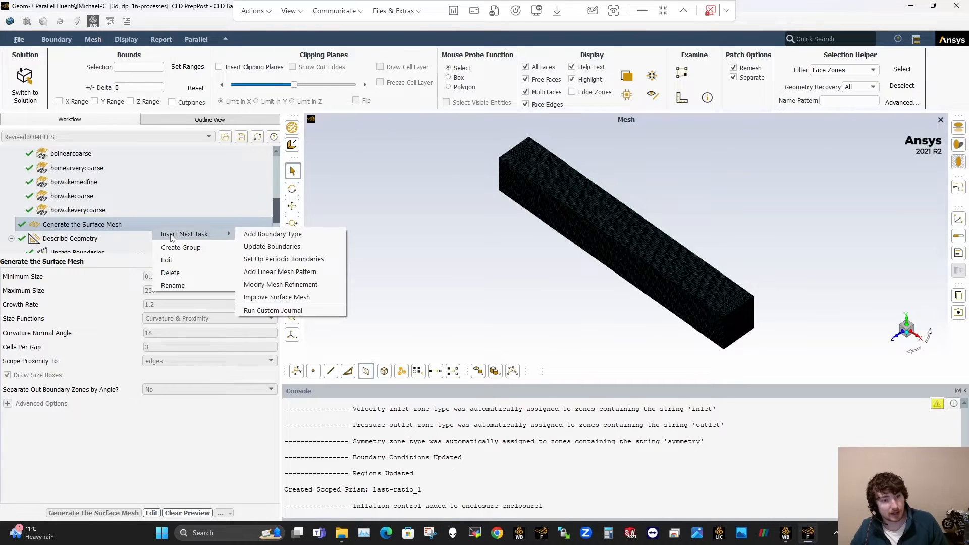
left_click(277, 297)
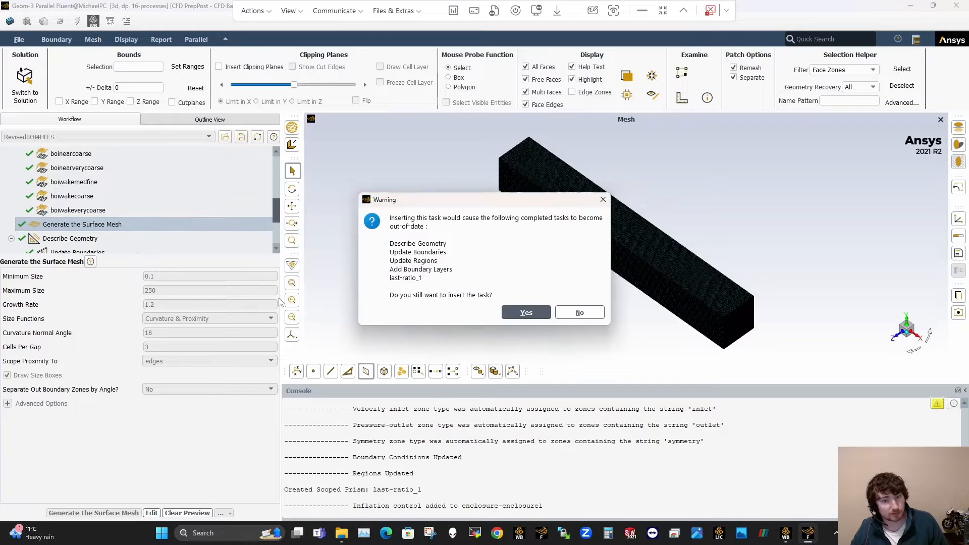
left_click(526, 313)
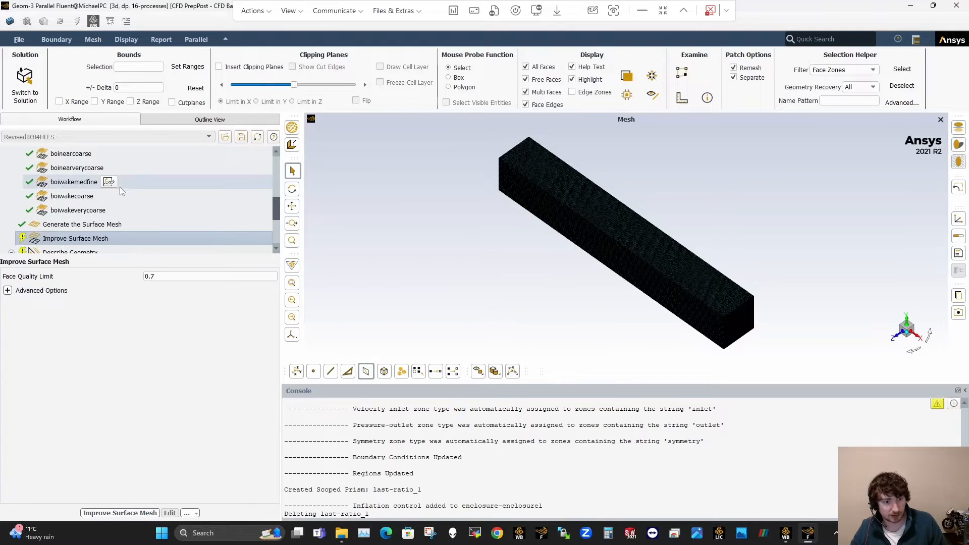
left_click(7, 291)
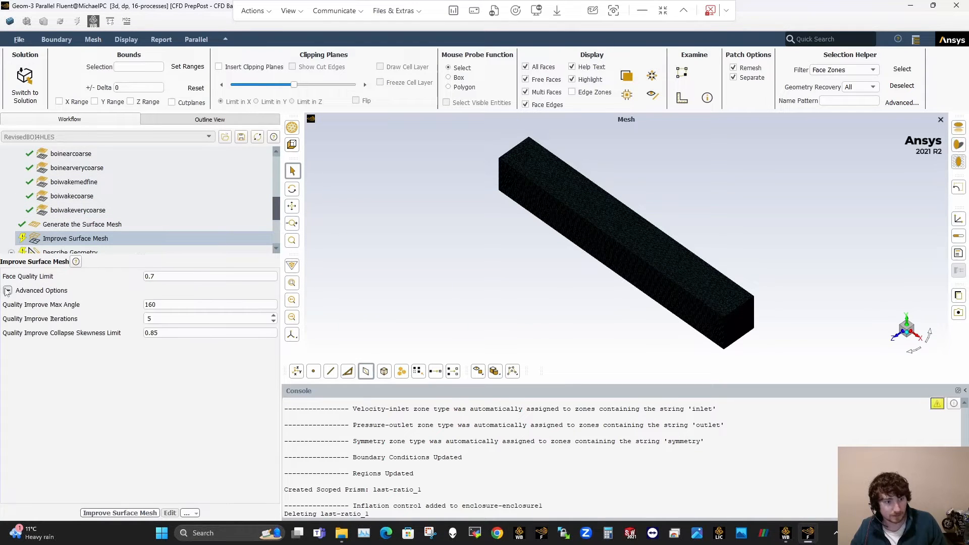
left_click(145, 319)
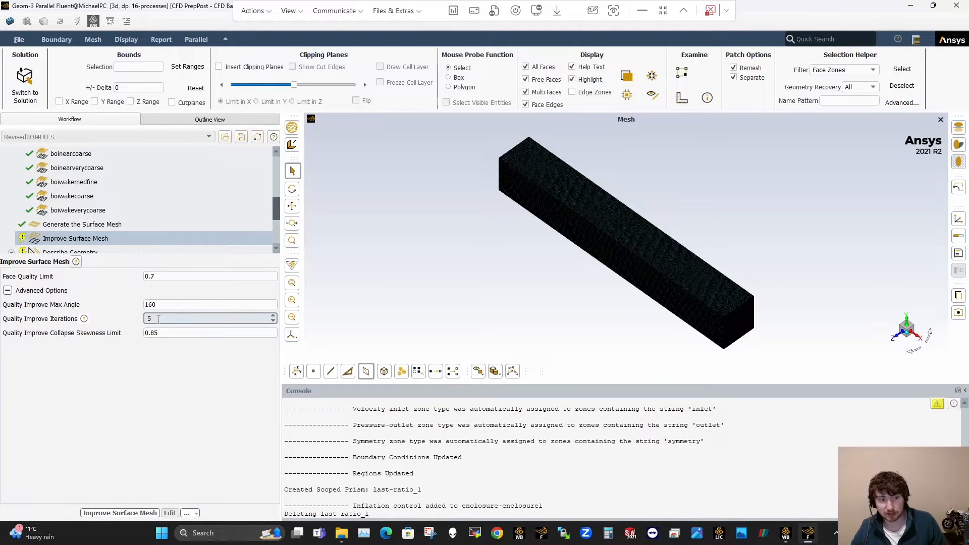
double_click(152, 276)
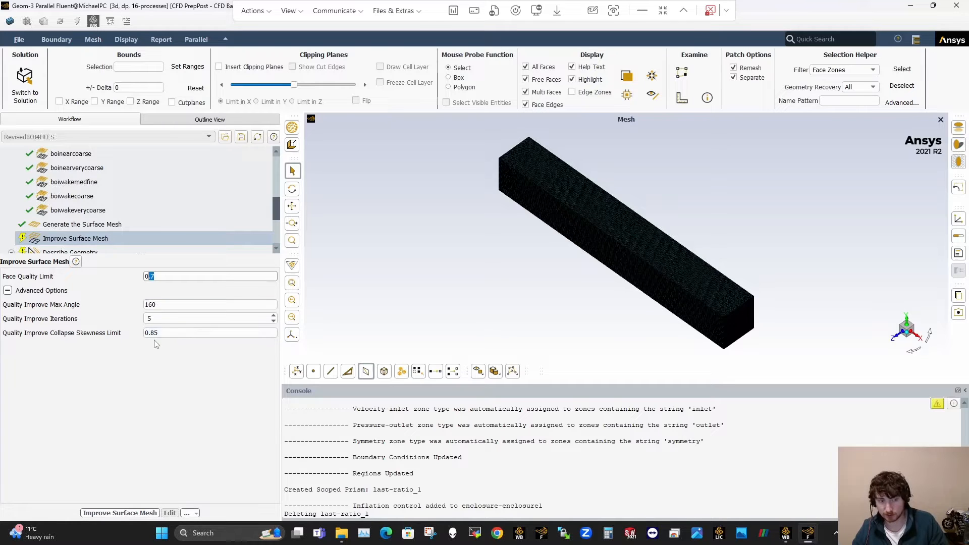
Step: Delete the Improve Surface Mesh task from the workflow
right_click(176, 238)
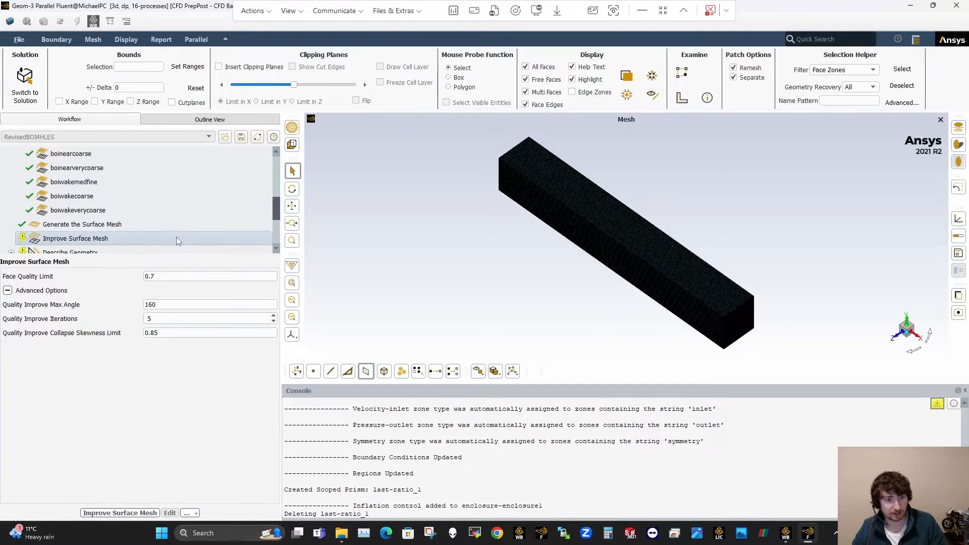
left_click(207, 294)
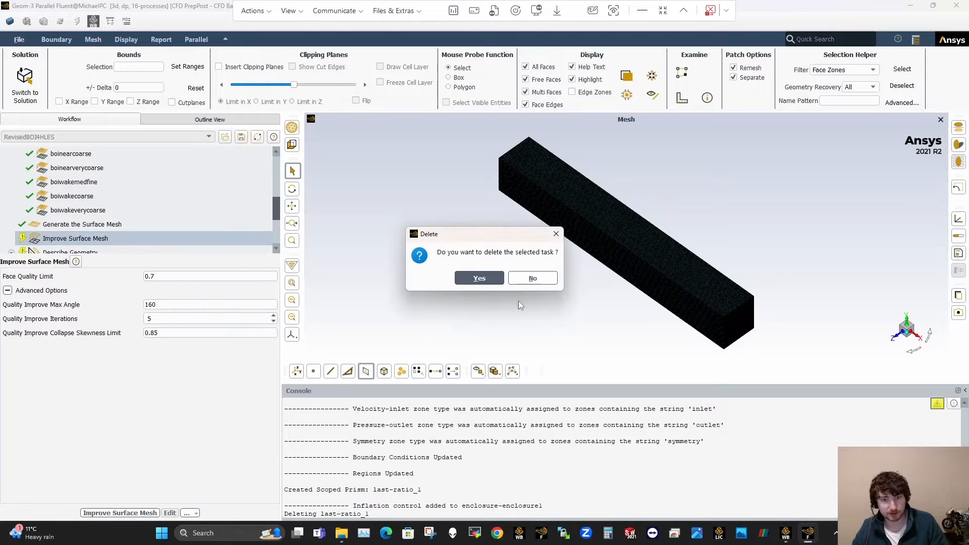
left_click(479, 279)
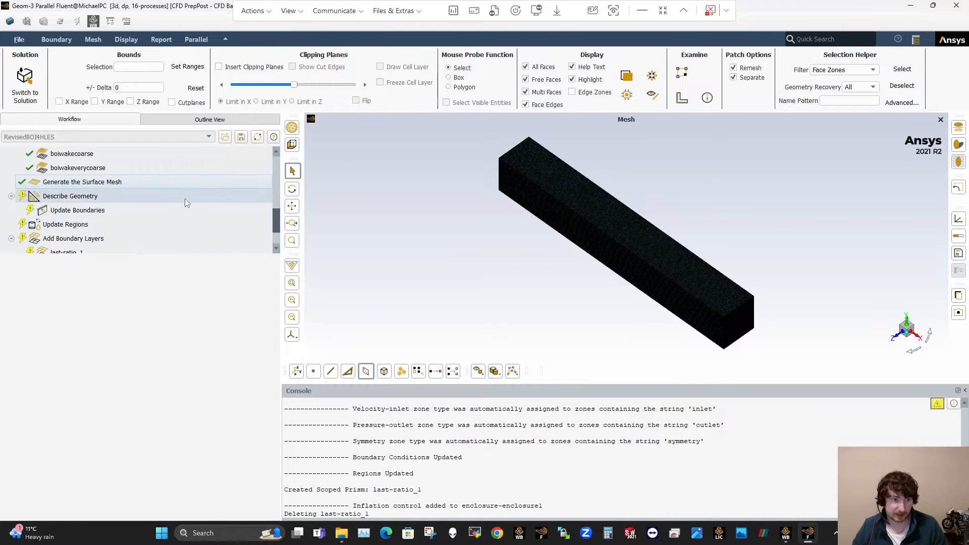
Step: Update the last-ratio_1 boundary layers again together with all incomplete upstream tasks
left_click(150, 214)
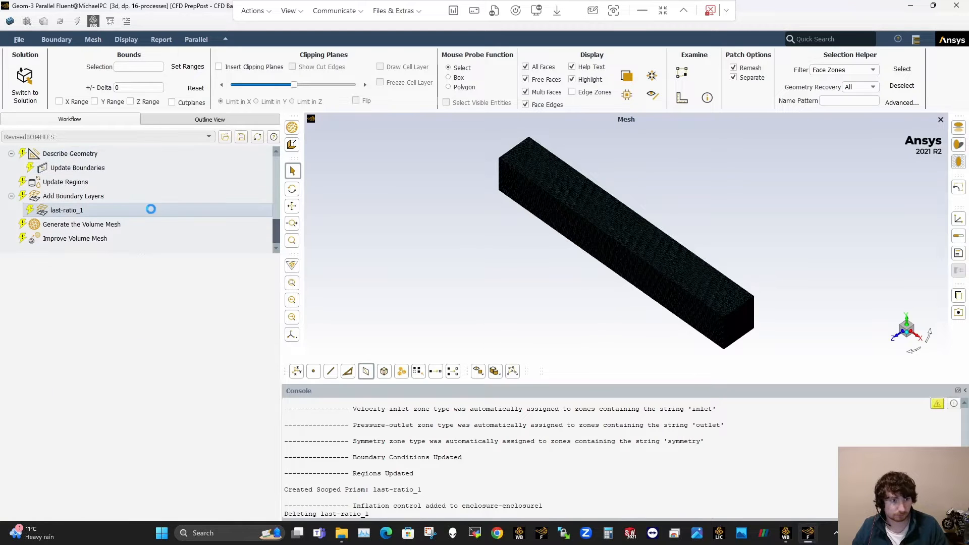
left_click(80, 512)
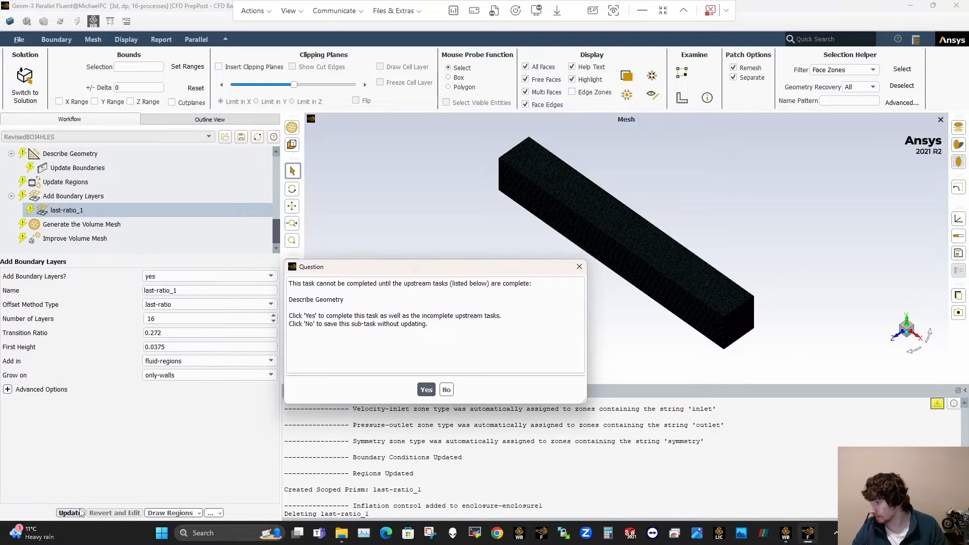
left_click(425, 390)
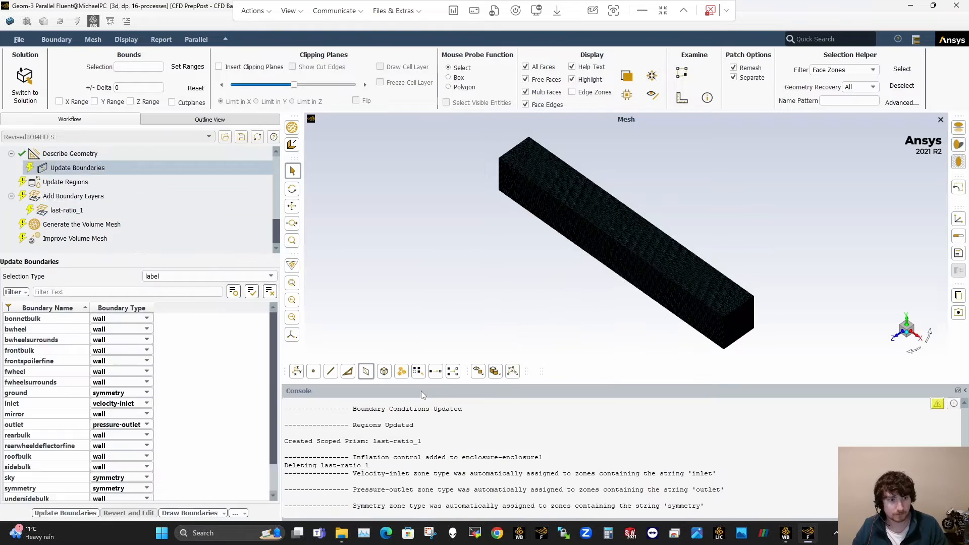
Step: Run Improve Volume Mesh together with the pending poly-hexcore volume mesh generation
left_click(213, 224)
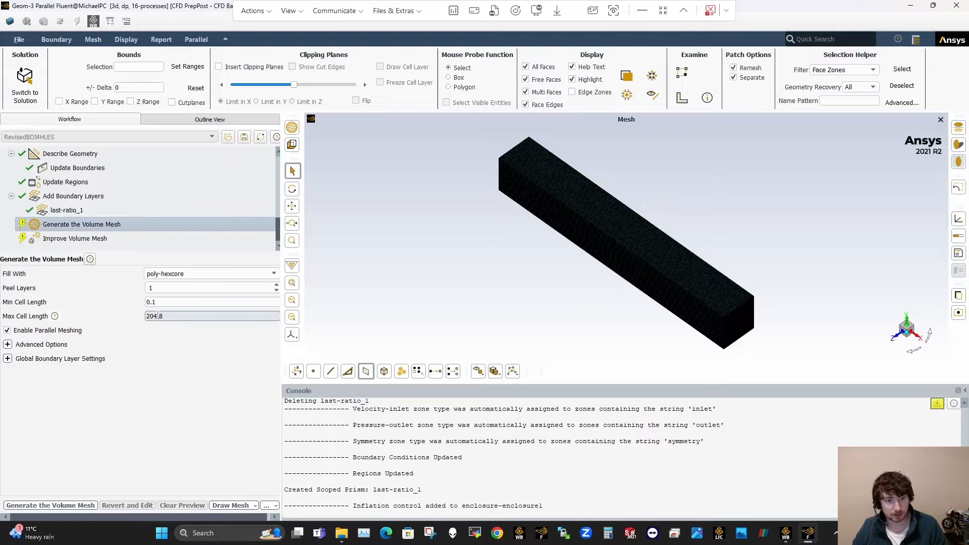
left_click(152, 238)
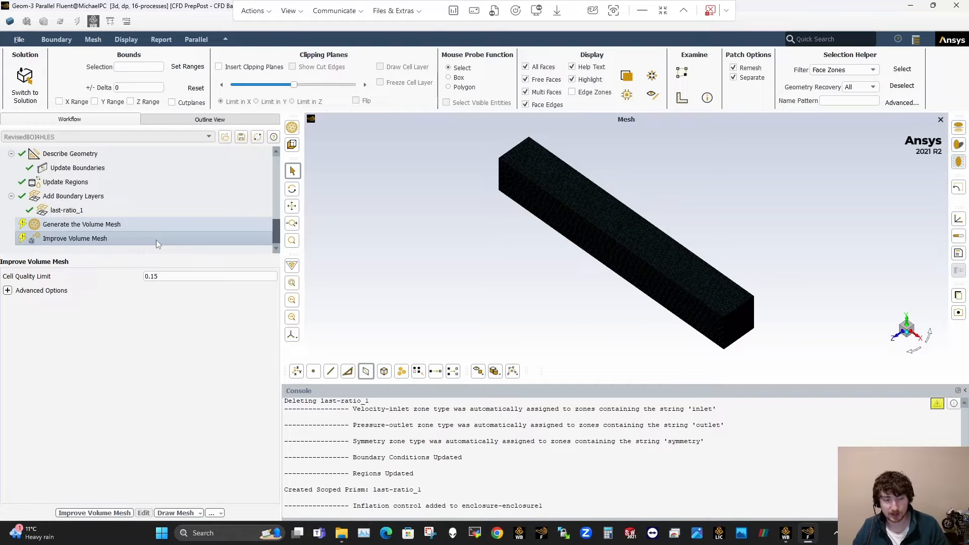
left_click(156, 240)
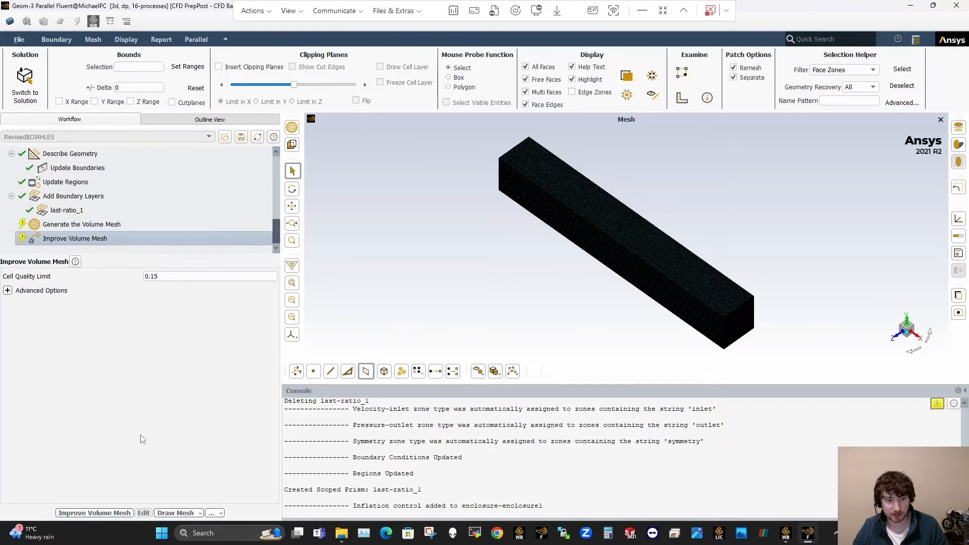
left_click(94, 513)
left_click(425, 396)
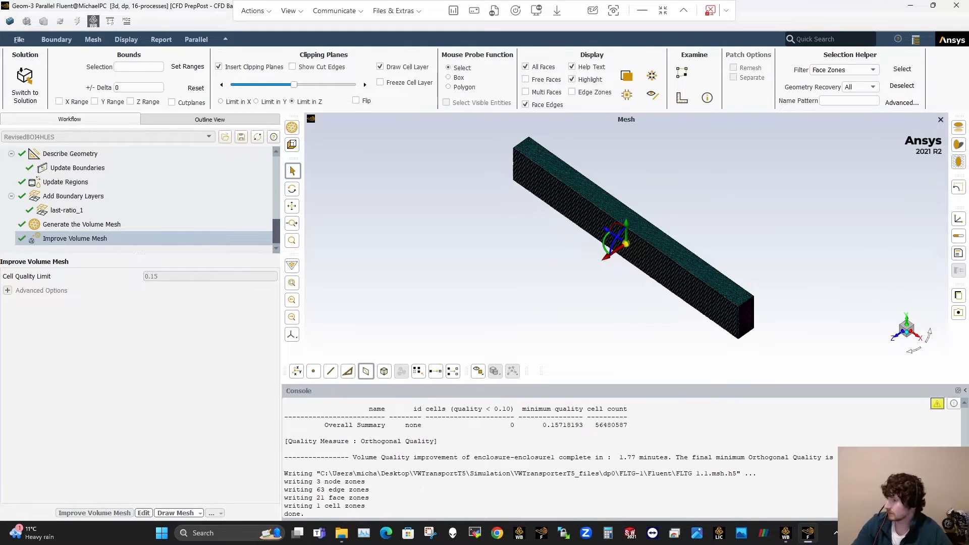
Step: Examine the reported cell count and the volume mesh refinement around the vehicle and its wake
double_click(601, 426)
left_click(605, 446)
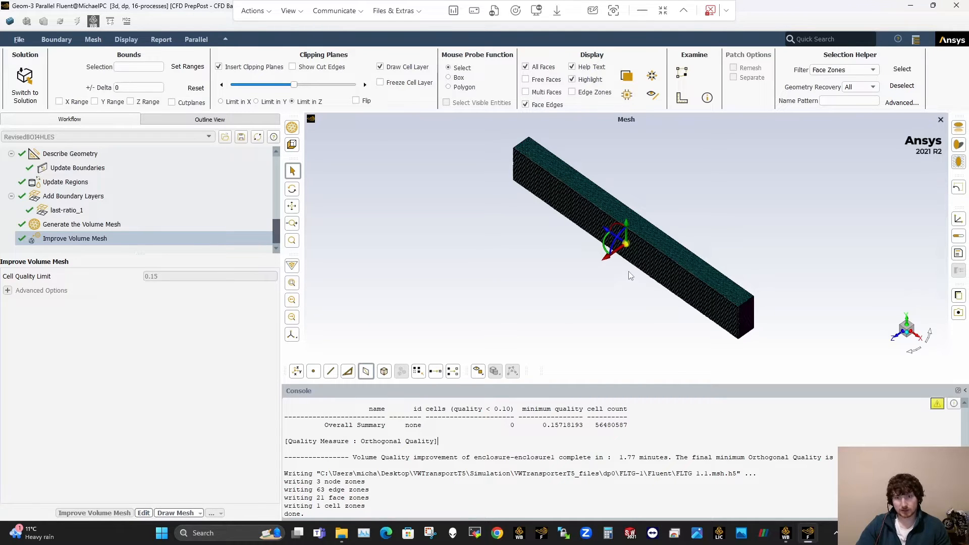
scroll(627, 242, "up", 5)
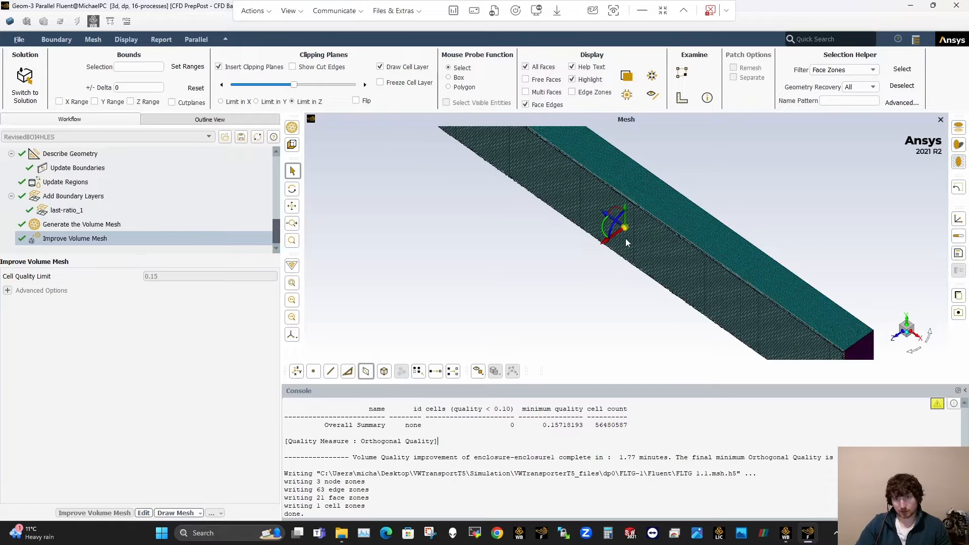
scroll(625, 239, "down", 5)
left_click_drag(626, 240, 682, 213)
scroll(681, 223, "up", 5)
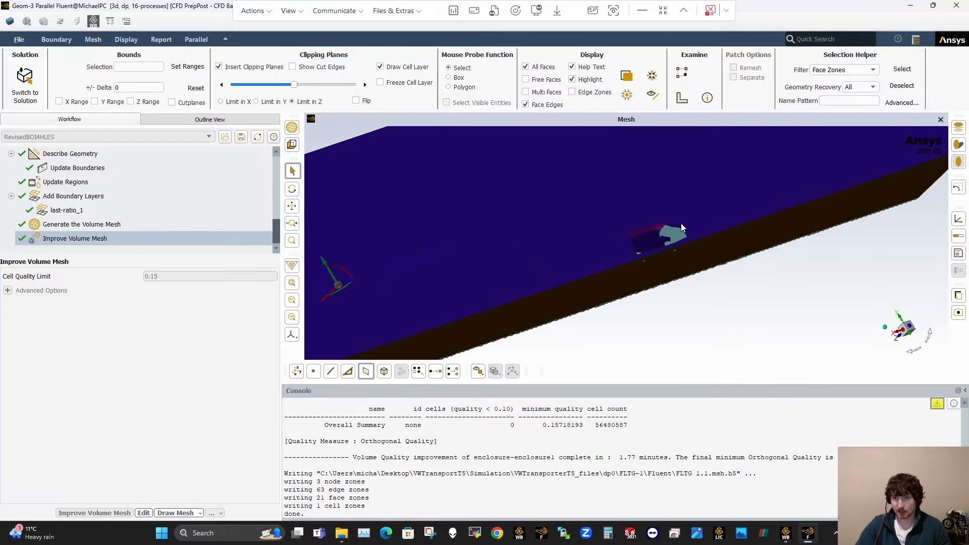
scroll(681, 225, "up", 6)
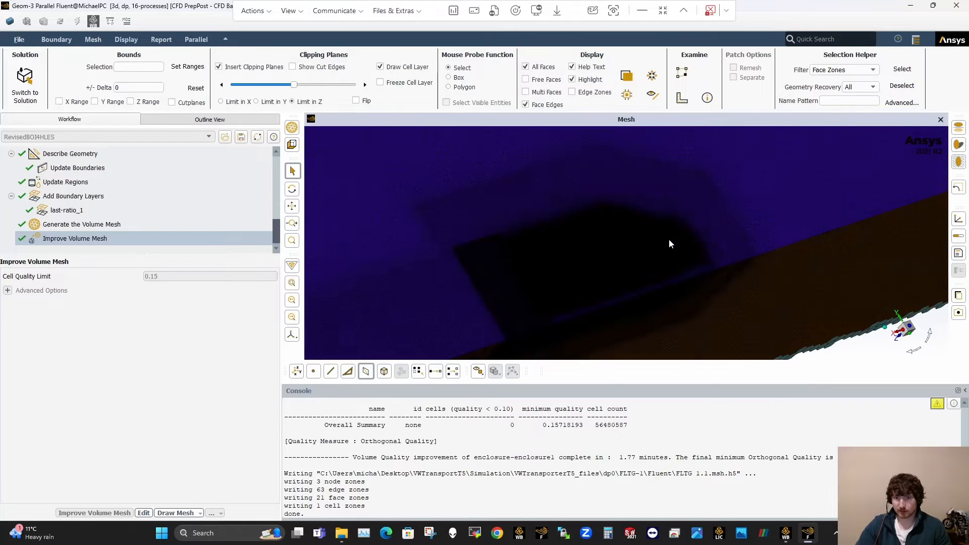
left_click_drag(660, 237, 577, 240)
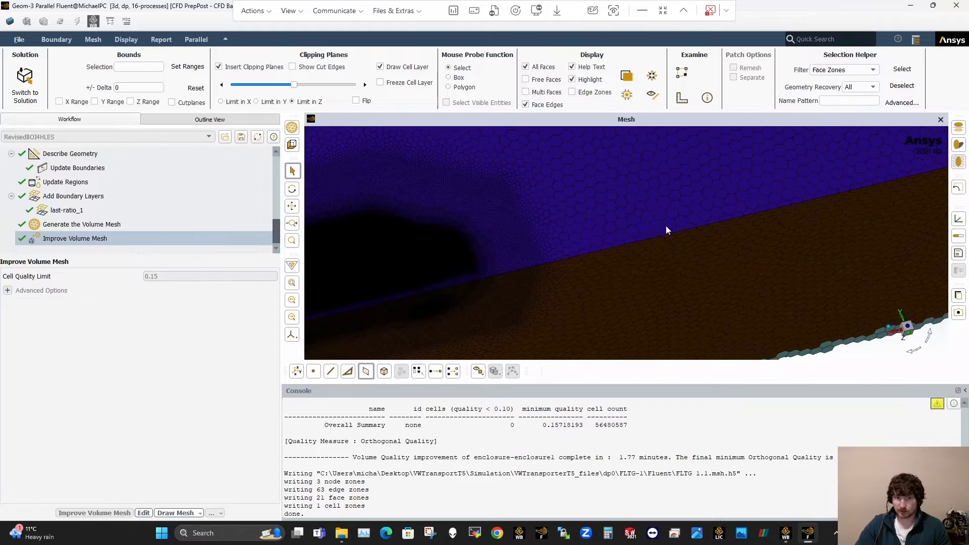
left_click_drag(666, 225, 767, 220)
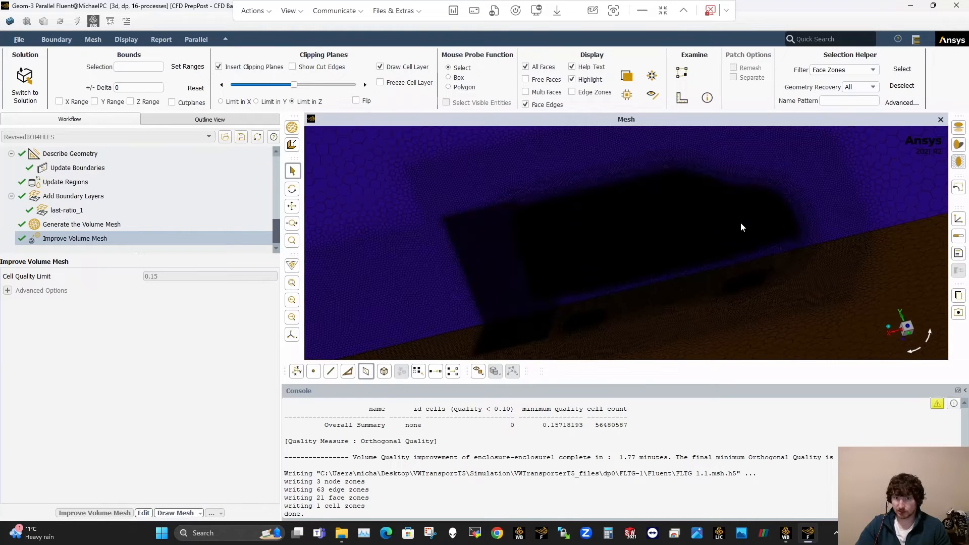
Step: Display only the symmetry plane and the vehicle wall surfaces, leaving out the inlet, outlet, ground and sky
scroll(741, 227, "up", 2)
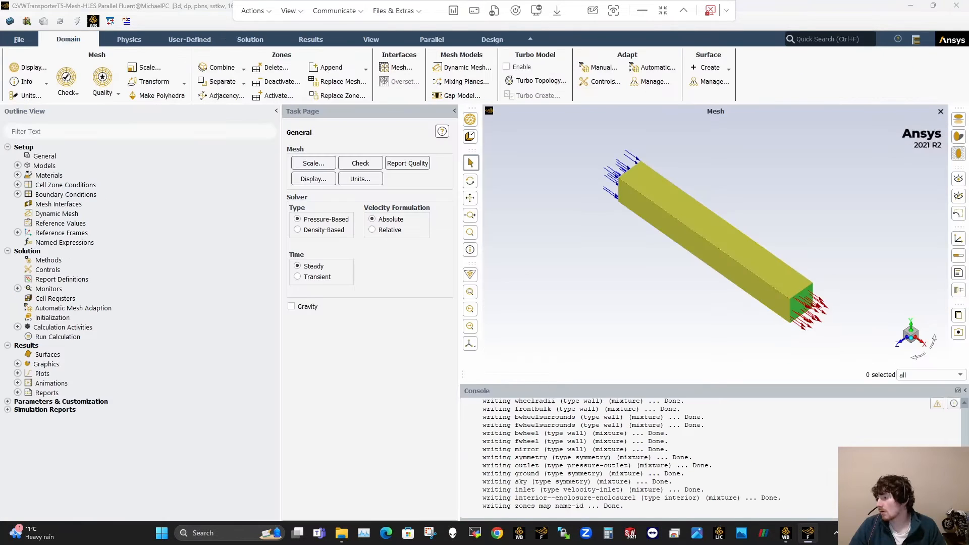
left_click(313, 178)
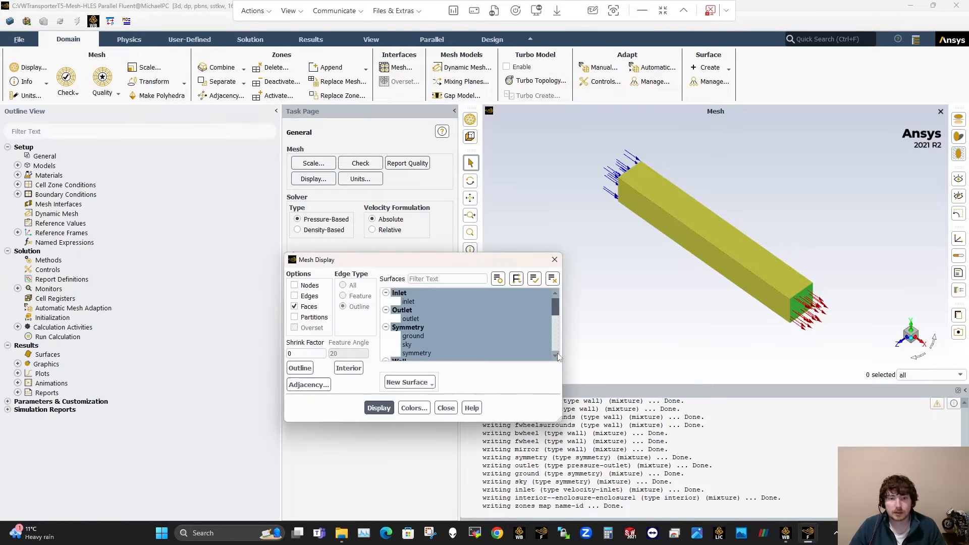
left_click(428, 309)
left_click(429, 293)
scroll(431, 324, "down", 2)
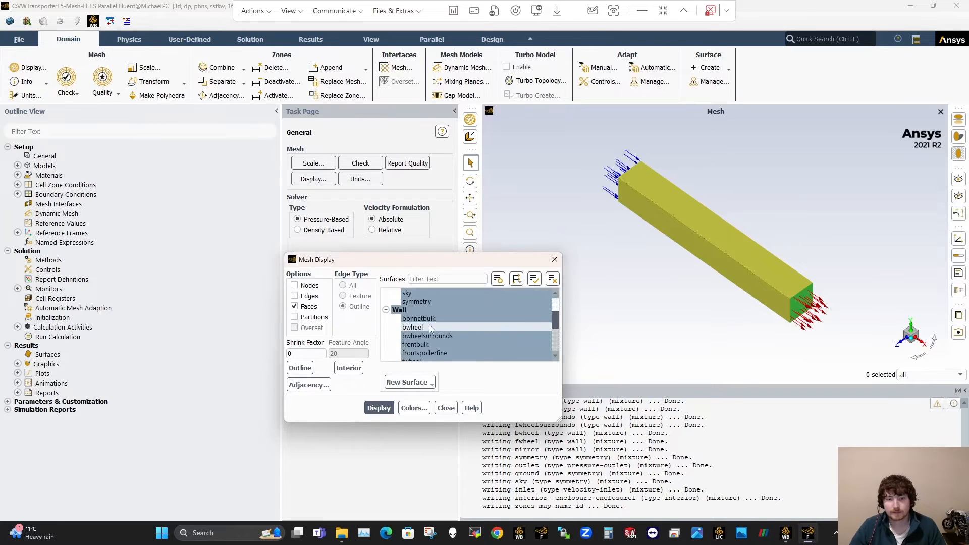
scroll(430, 324, "up", 1)
left_click(429, 302)
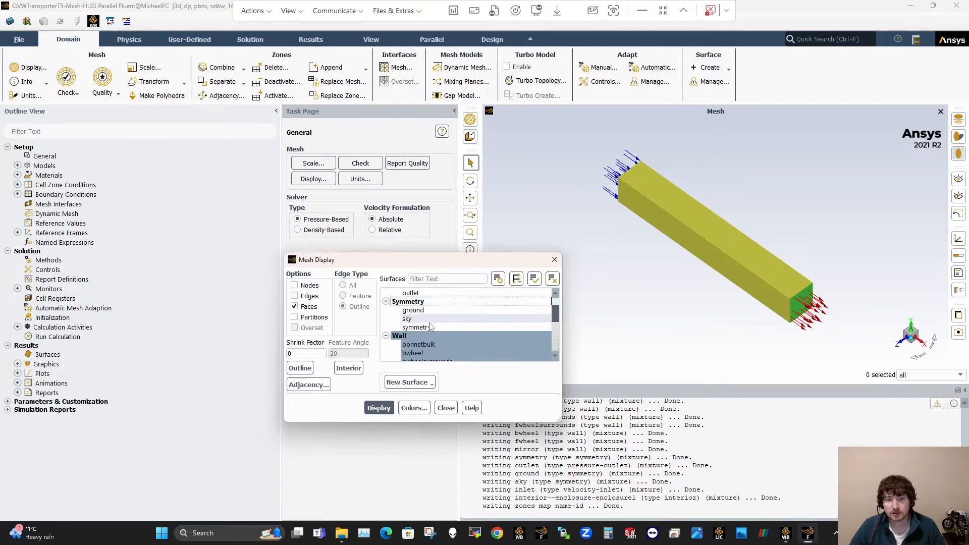
scroll(465, 321, "down", 3)
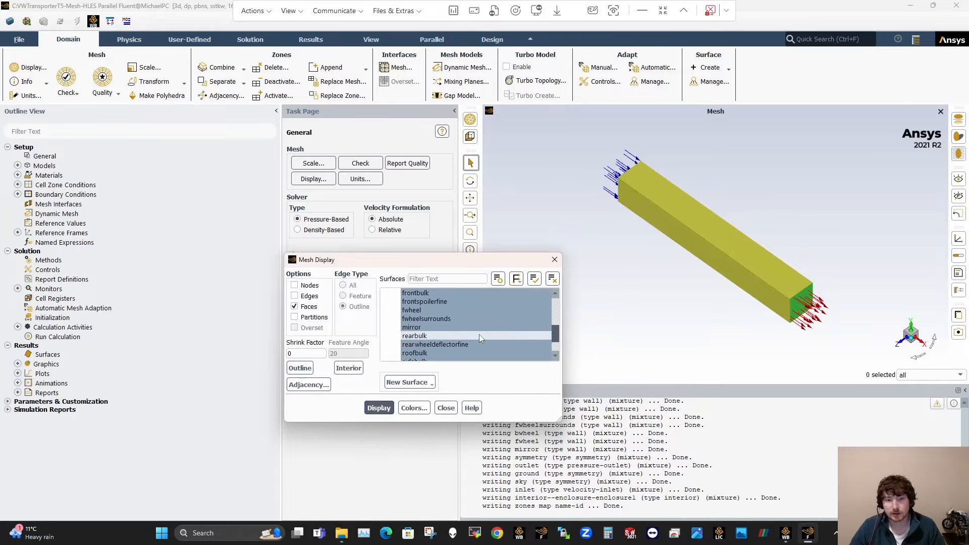
scroll(480, 334, "down", 2)
left_click(446, 407)
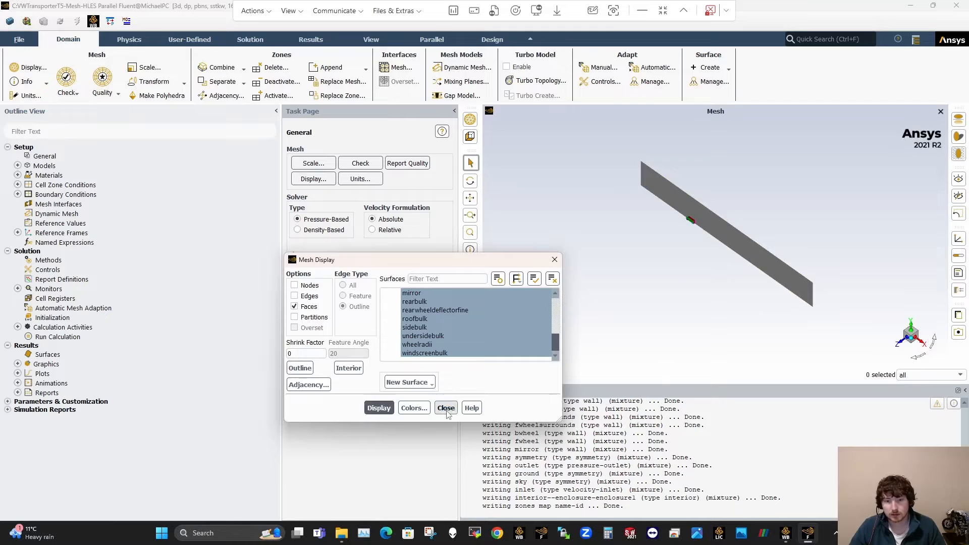
left_click(446, 408)
Step: Set the mesh colors to Color by Type and redisplay the van and symmetry plane in side view
left_click(471, 292)
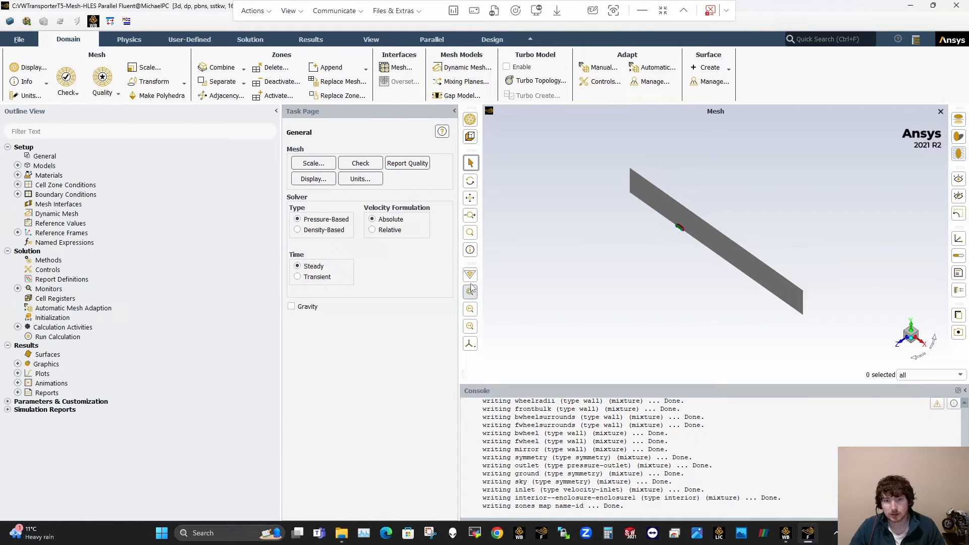
left_click(907, 342)
scroll(656, 252, "up", 5)
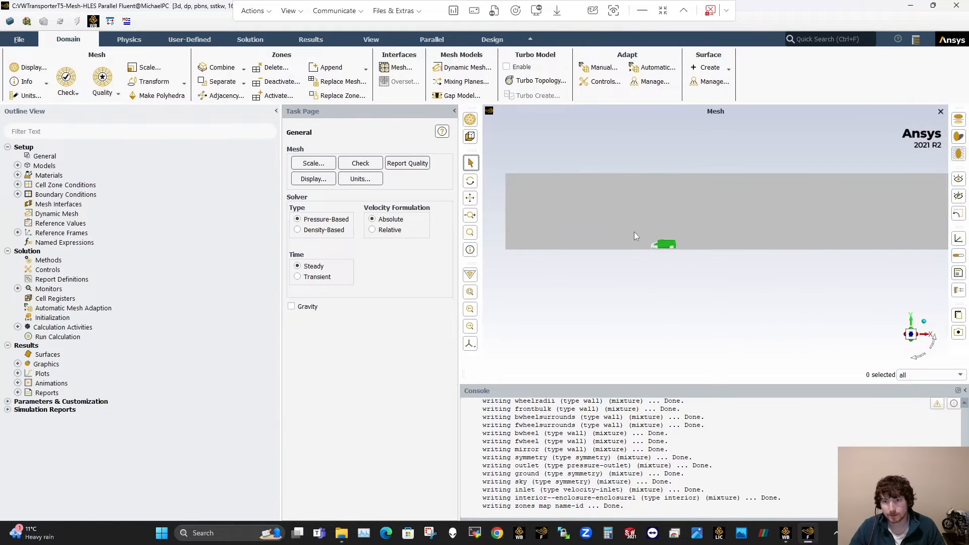
left_click(313, 179)
left_click(385, 404)
left_click(414, 408)
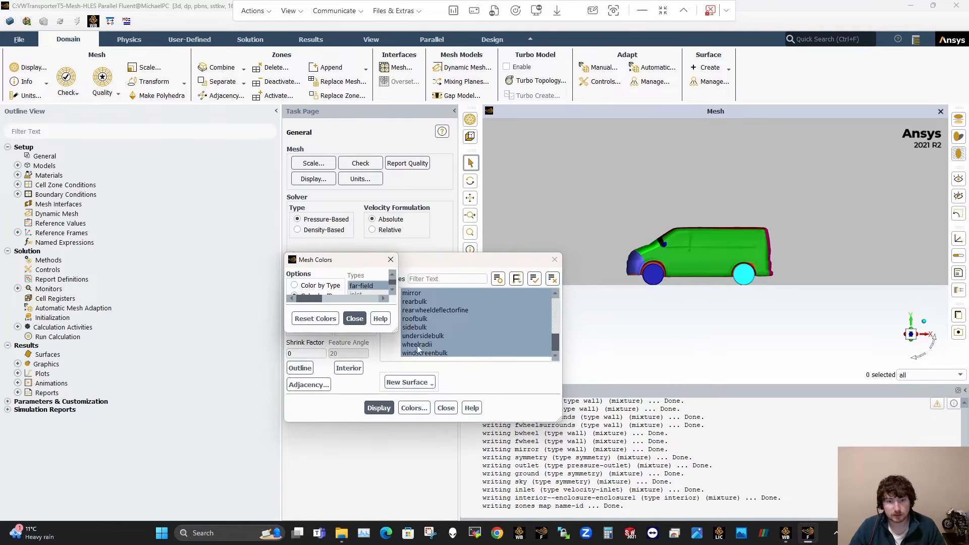
left_click(460, 383)
left_click(378, 408)
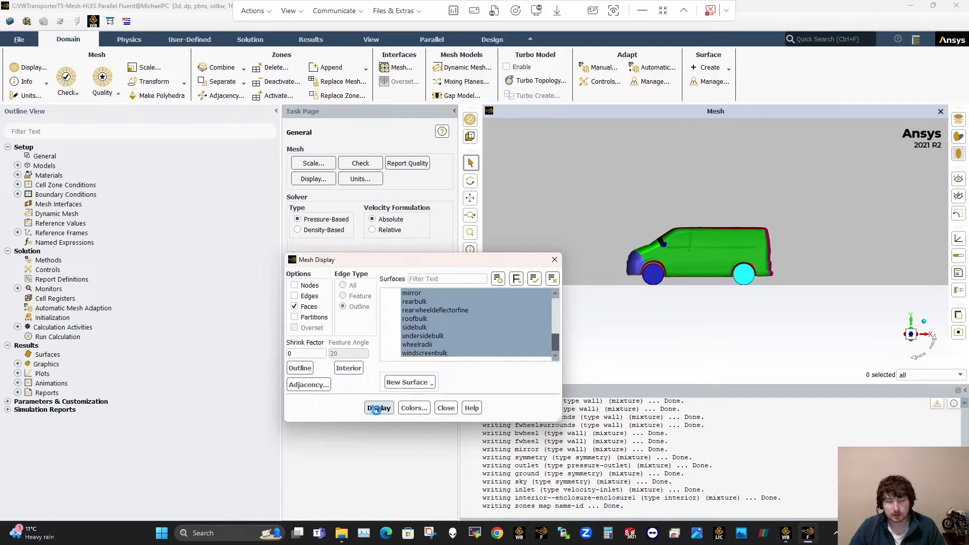
Step: Redisplay the van and symmetry plane with all mesh edges shown on the faces
left_click(294, 296)
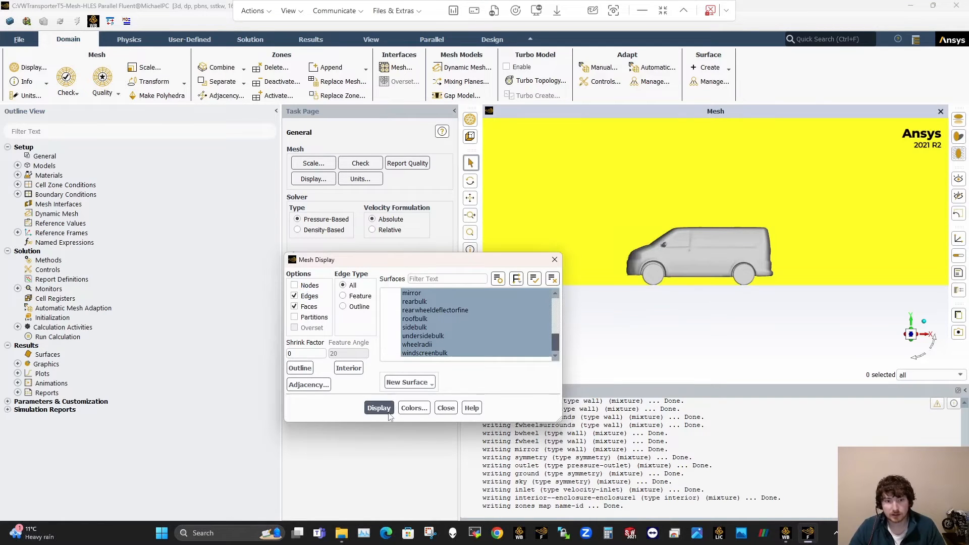
left_click(382, 407)
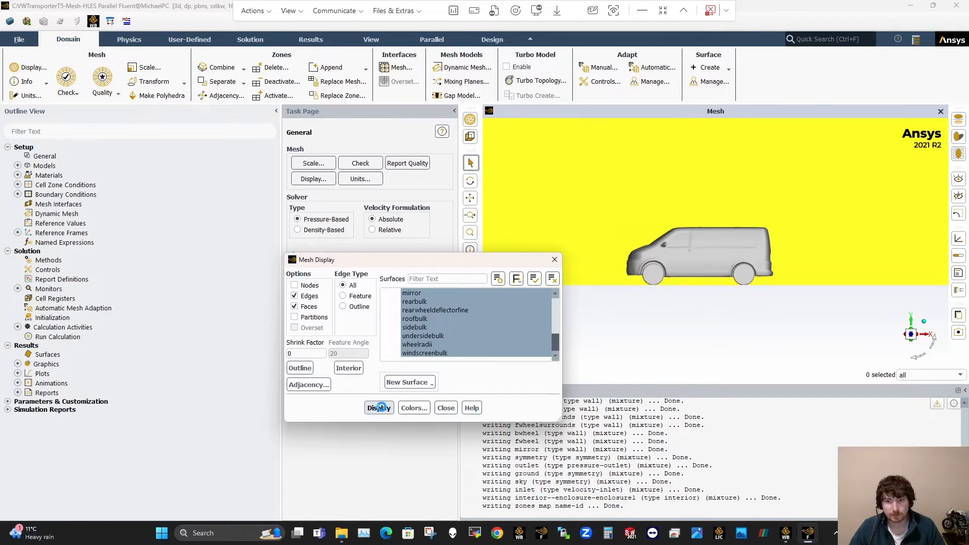
left_click(442, 408)
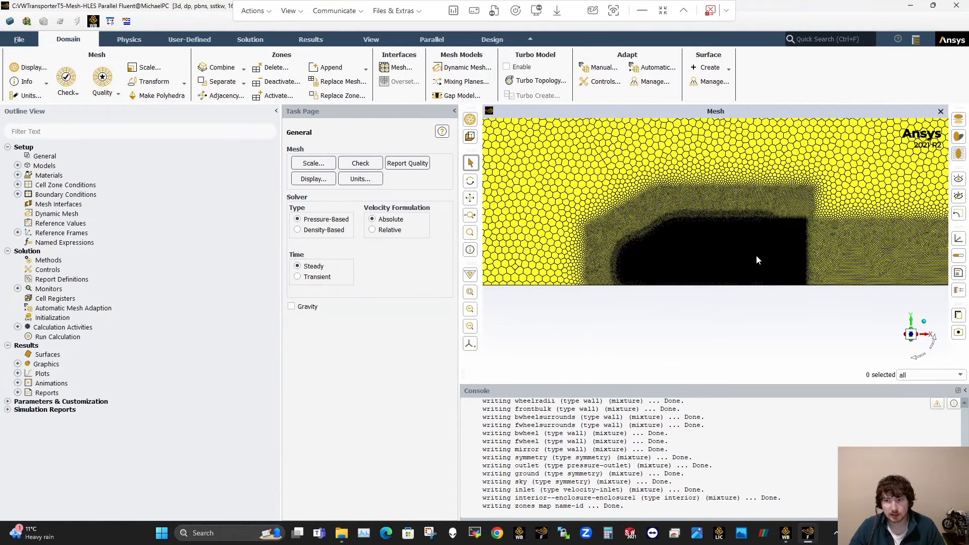
Step: Examine the symmetry-plane mesh refinement along the van's bonnet, windscreen and roof
scroll(625, 261, "up", 3)
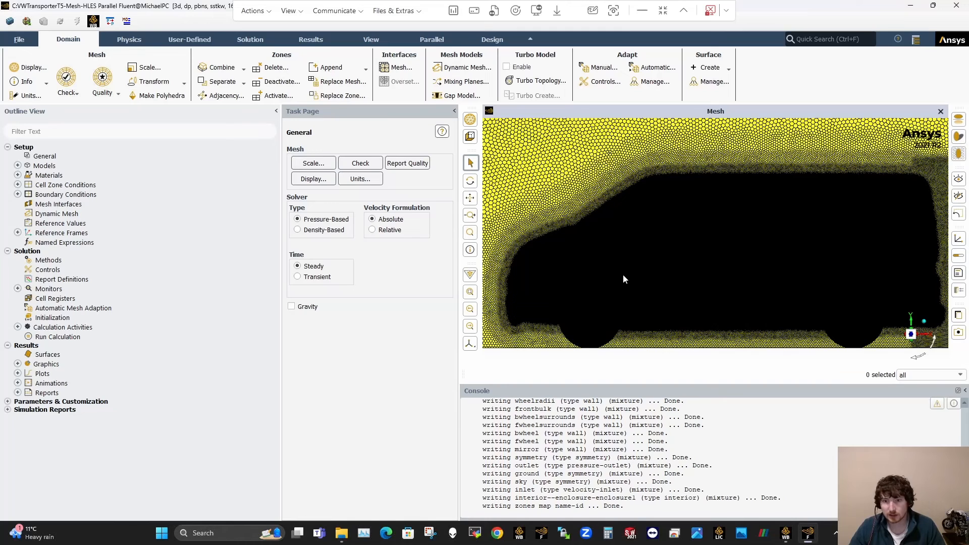
scroll(623, 274, "up", 2)
scroll(717, 162, "up", 3)
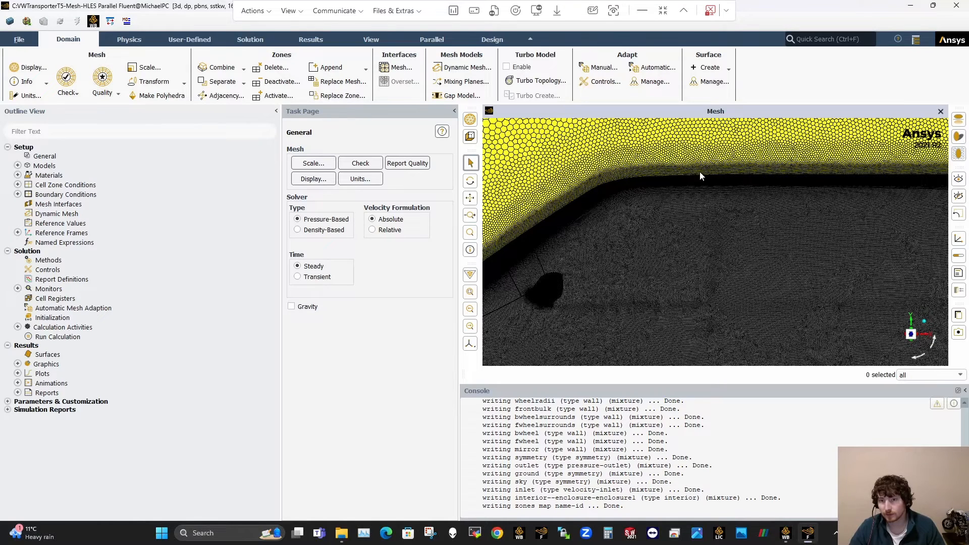
scroll(702, 167, "up", 3)
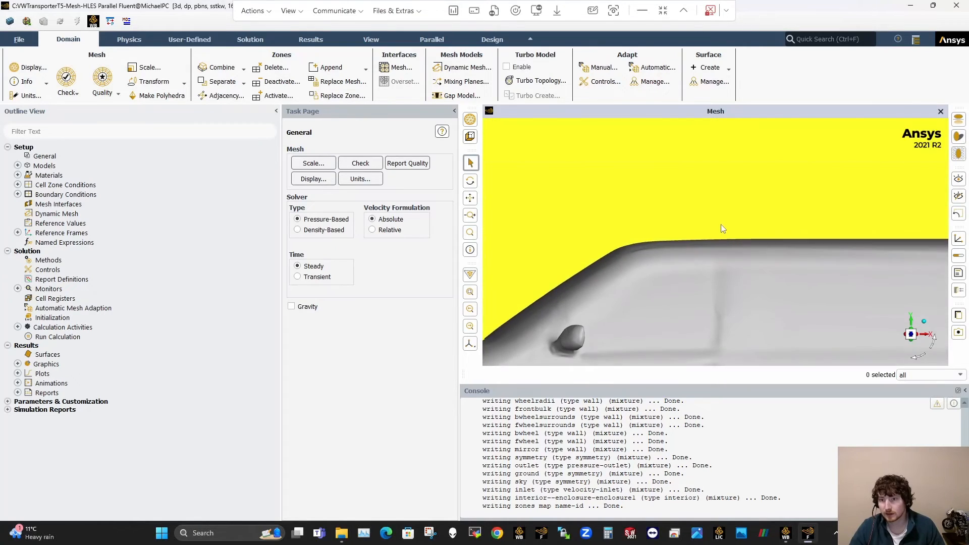
scroll(698, 260, "up", 3)
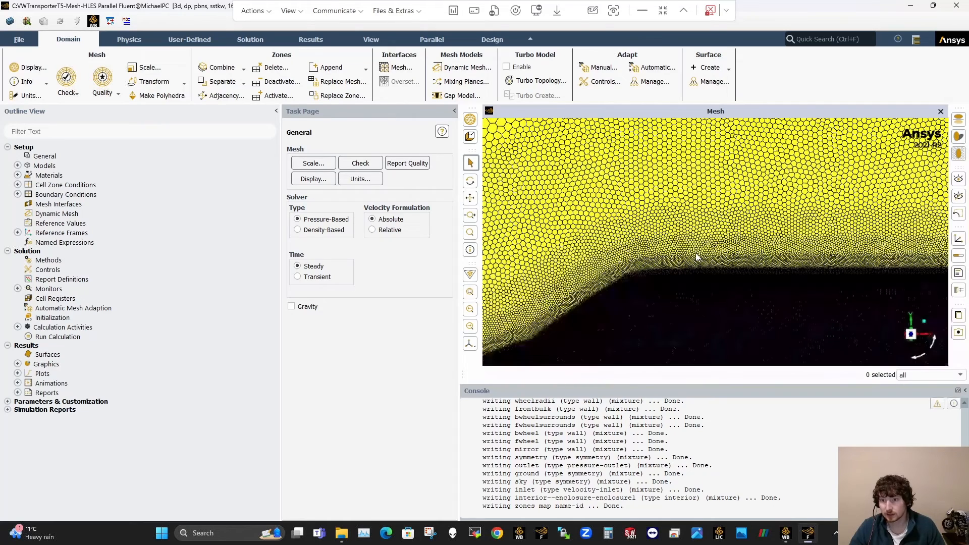
scroll(747, 228, "up", 2)
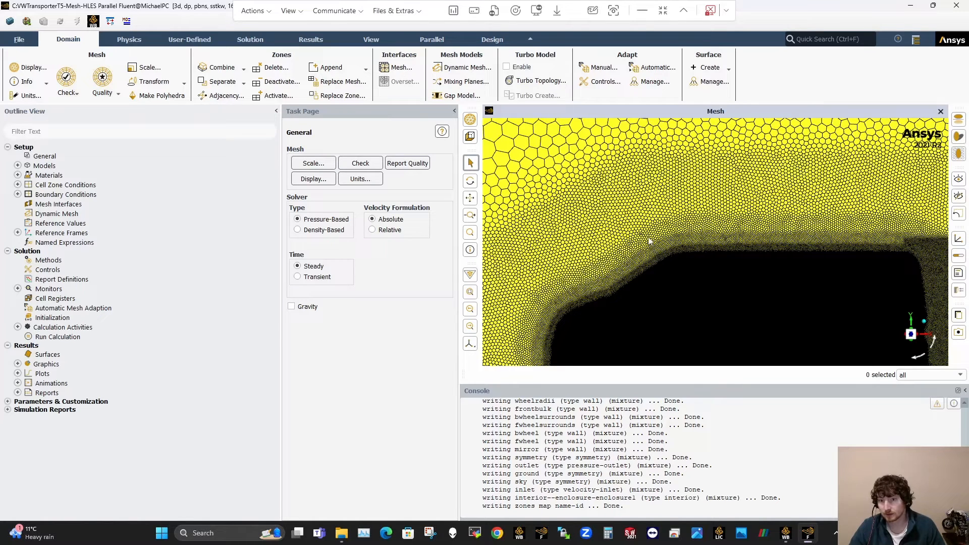
scroll(681, 187, "down", 1)
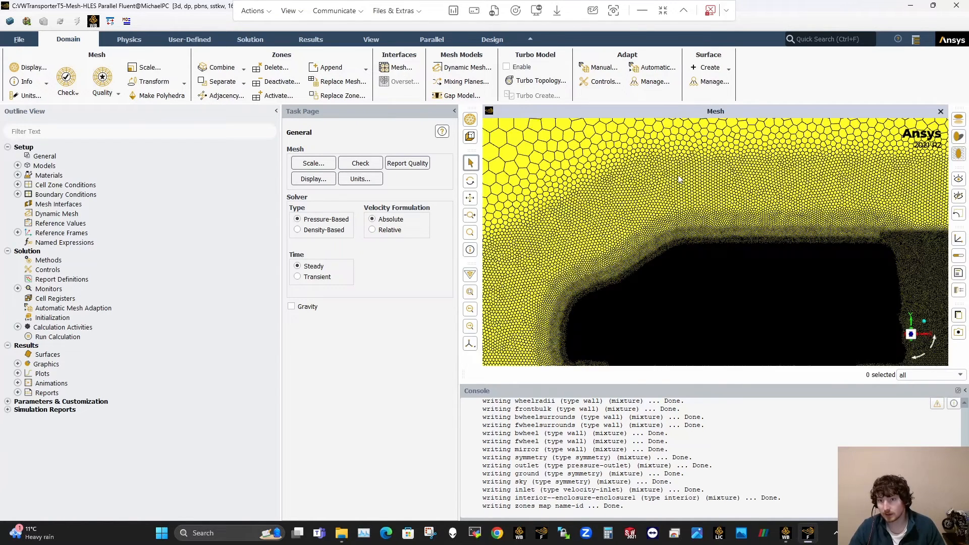
Step: Examine the mesh refinement behind the van's rear, beneath its underbody and around the wheels
scroll(646, 212, "down", 4)
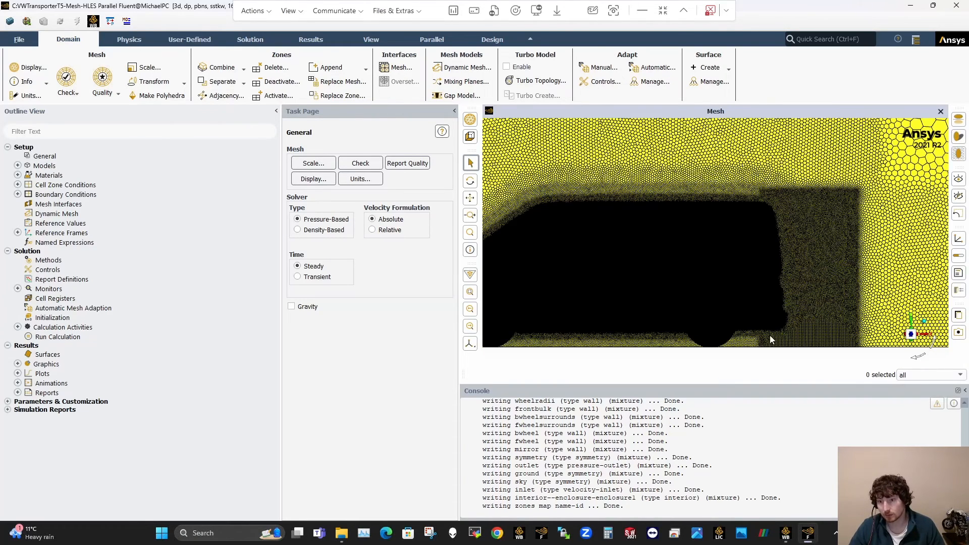
middle_click_drag(824, 328, 889, 277, "ctrl")
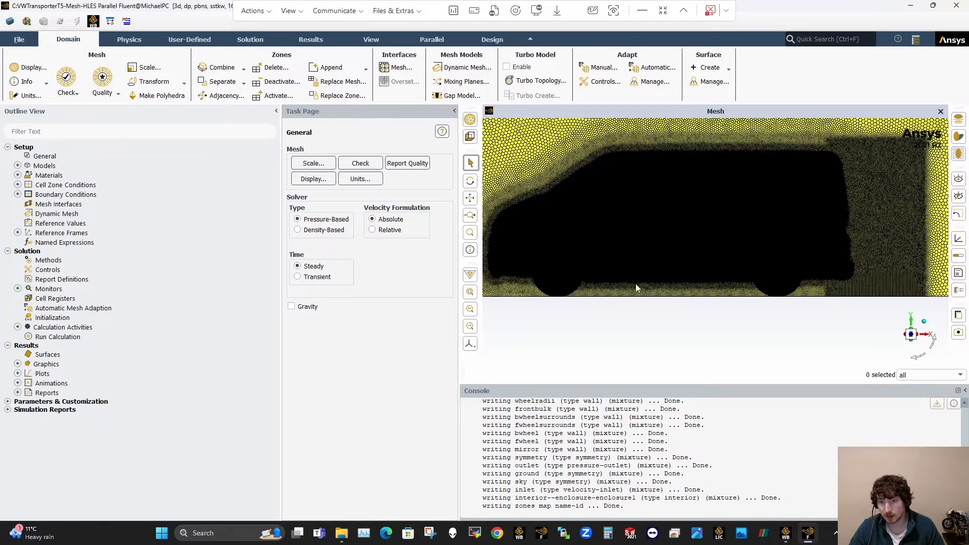
scroll(636, 288, "up", 1)
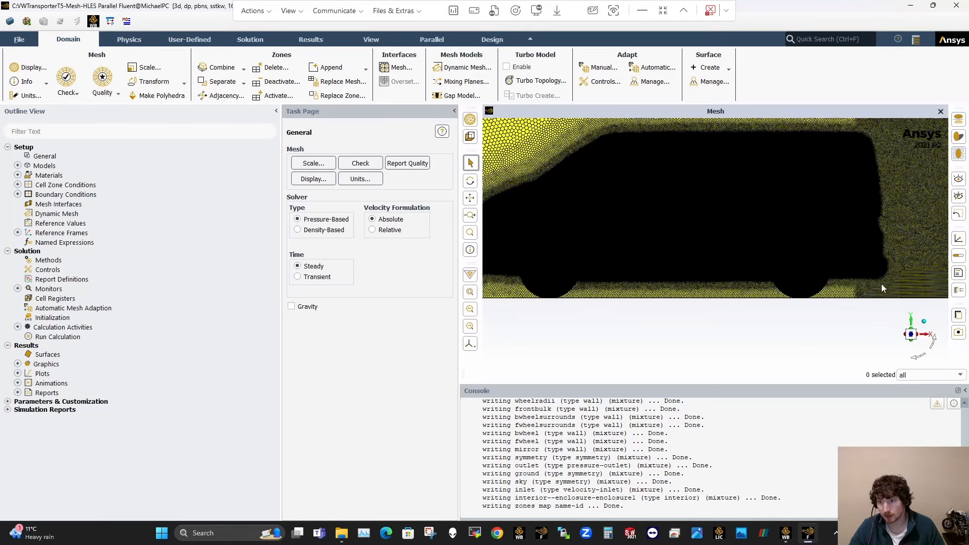
scroll(603, 289, "down", 2)
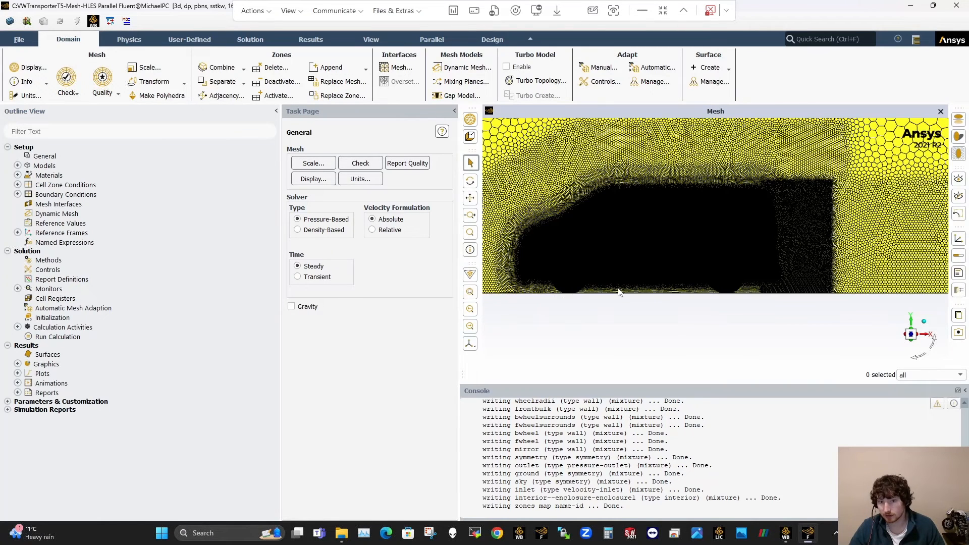
scroll(812, 273, "up", 1)
scroll(624, 256, "up", 2)
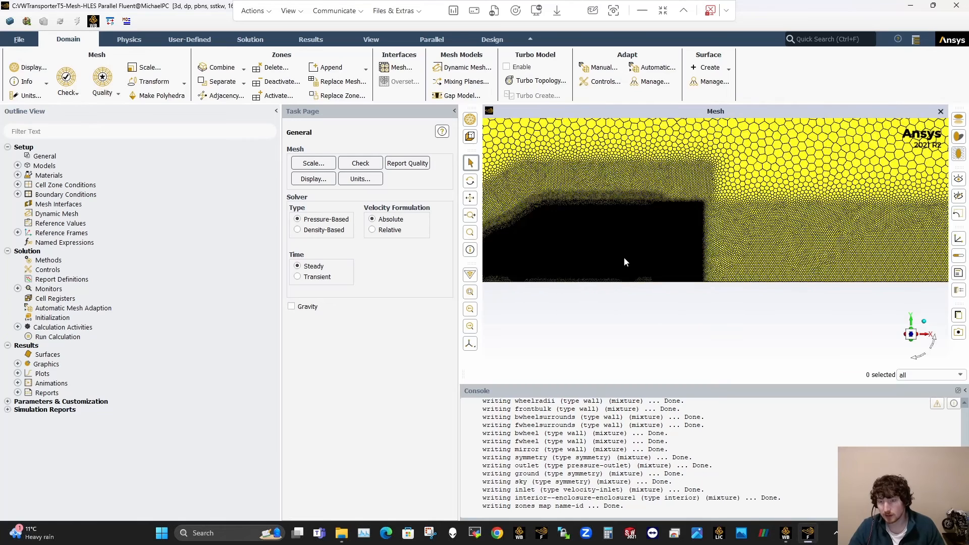
scroll(663, 261, "up", 1)
scroll(607, 257, "up", 1)
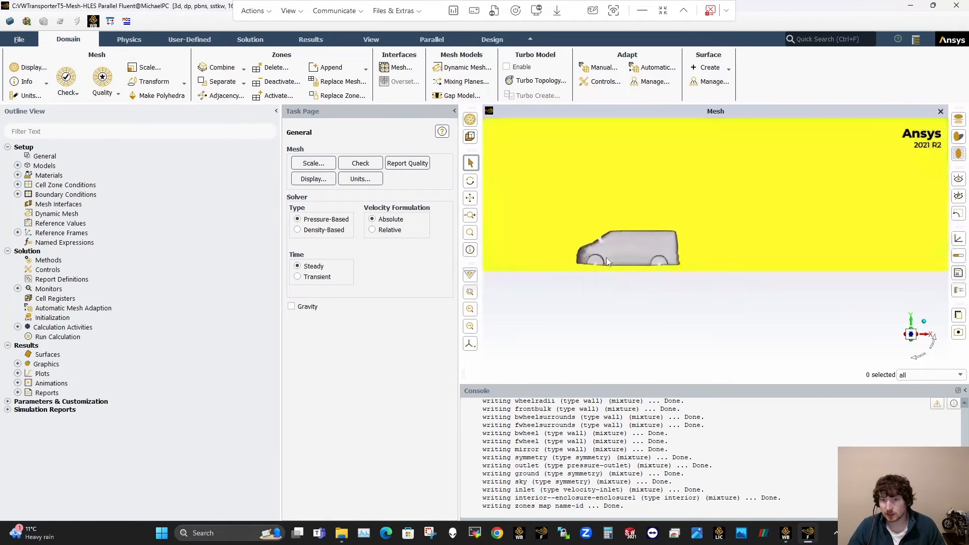
scroll(601, 237, "up", 3)
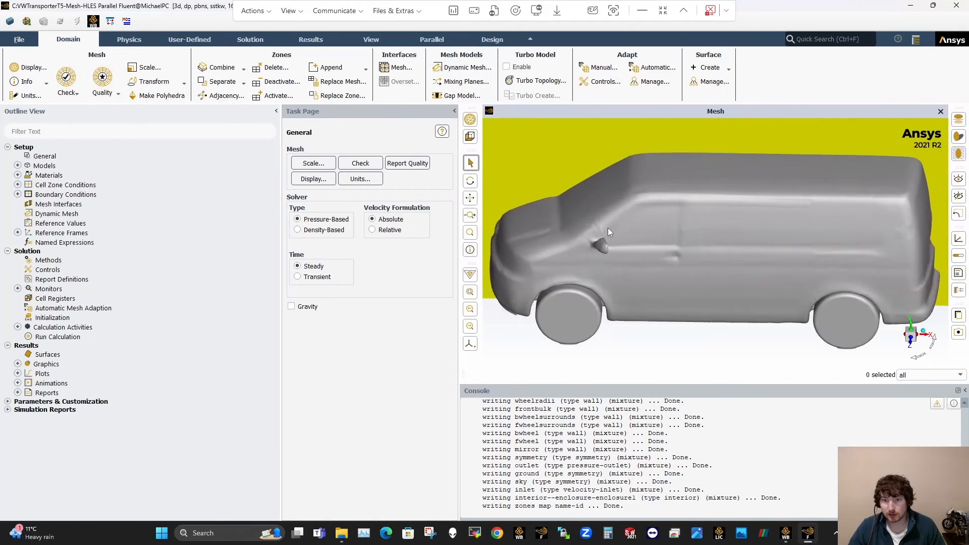
right_click(36, 355)
mouse_move(63, 377)
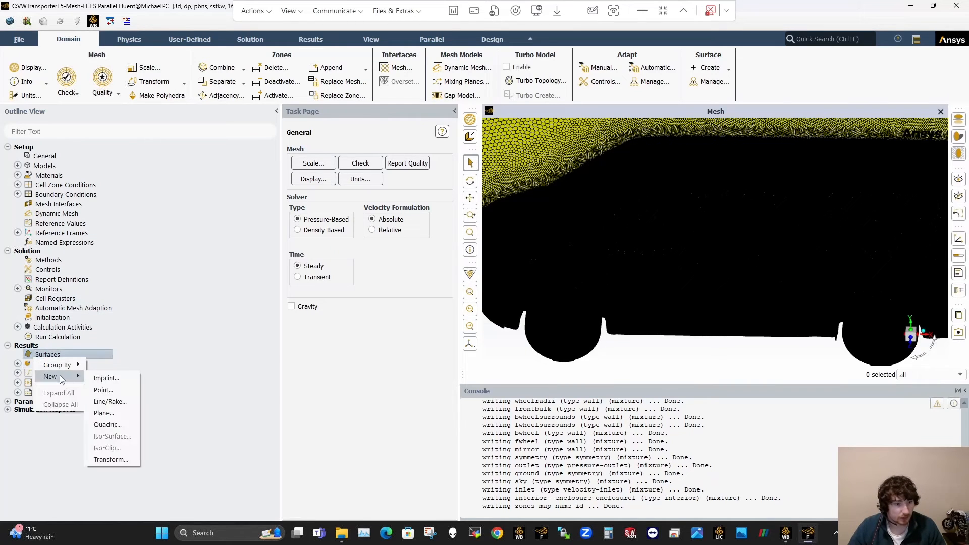
left_click(107, 413)
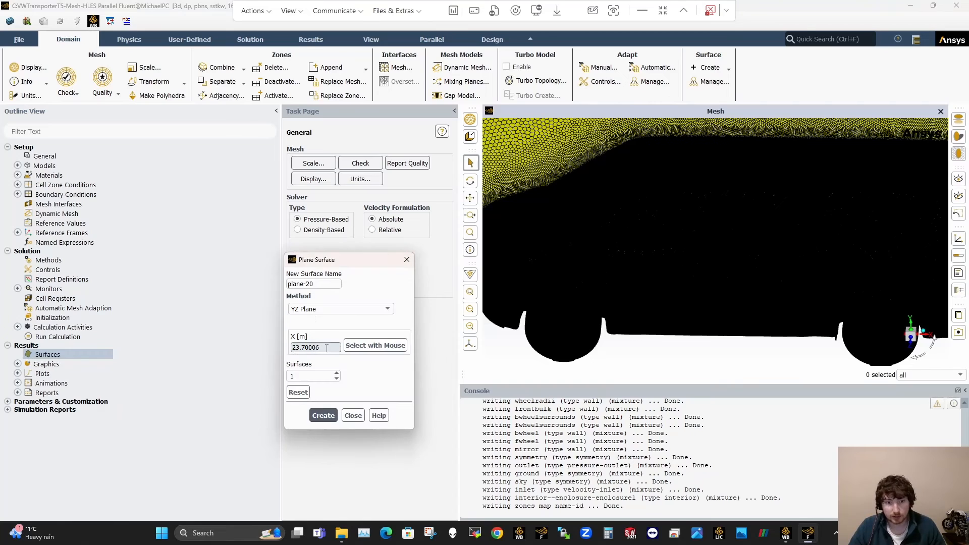
left_click(353, 415)
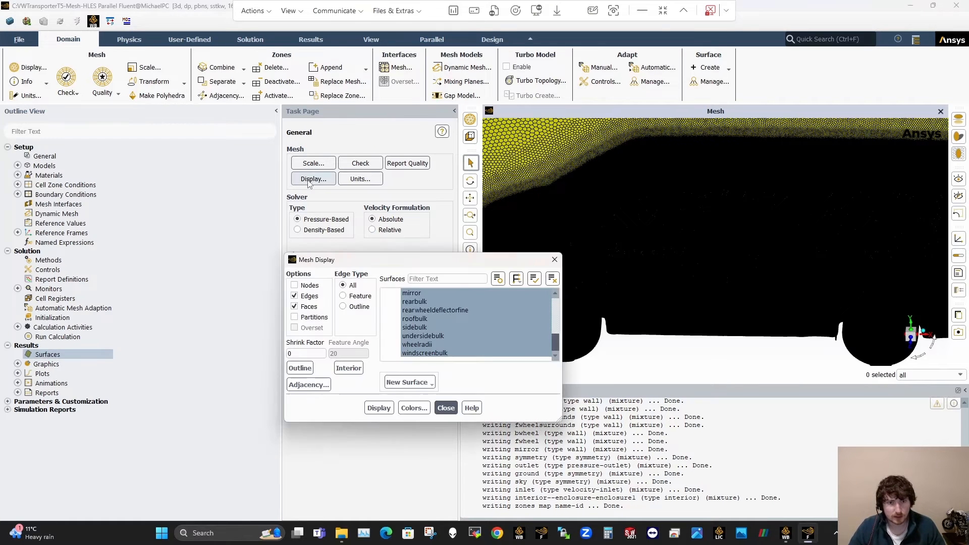
Step: Turn off the mesh edges and hide the symmetry plane so only the vehicle wall faces are displayed
left_click(313, 179)
left_click(424, 353)
left_click(295, 295)
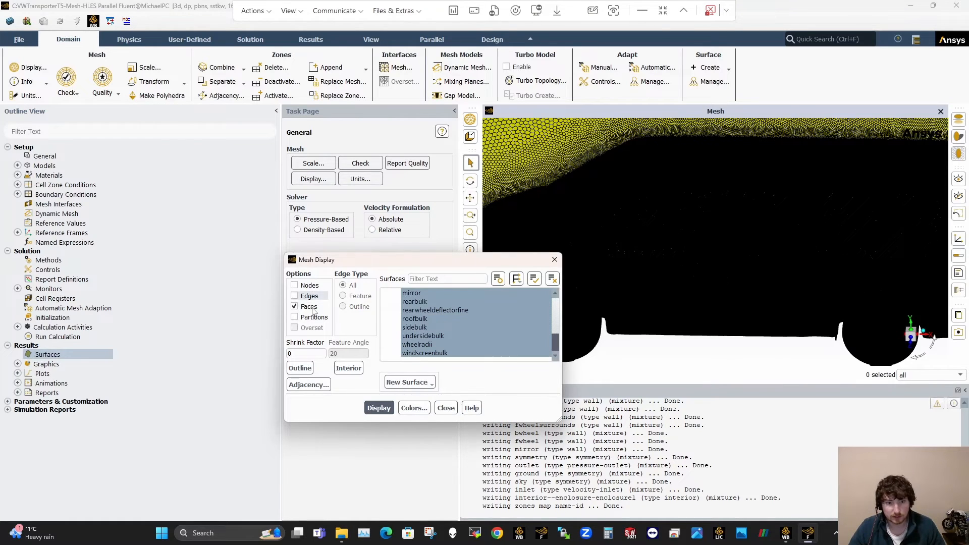
left_click(384, 410)
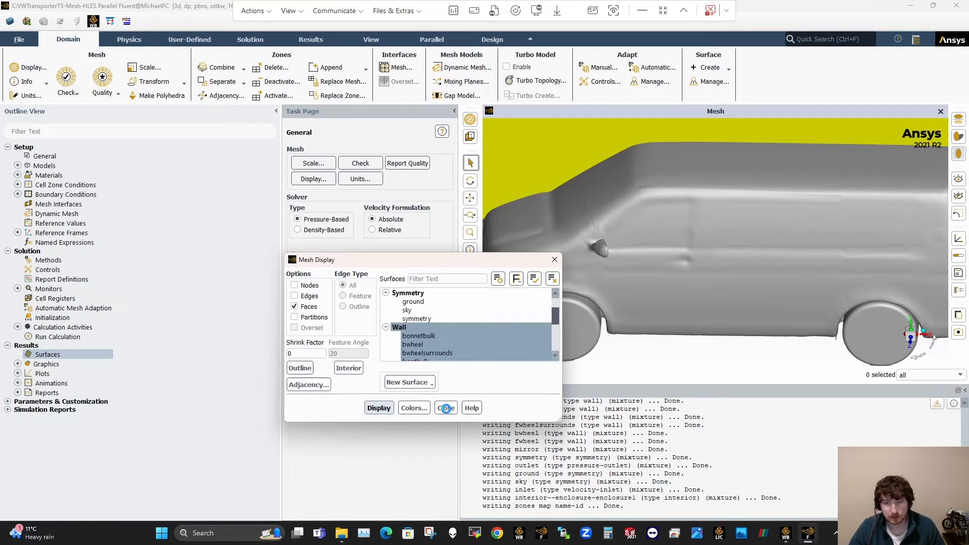
left_click(447, 409)
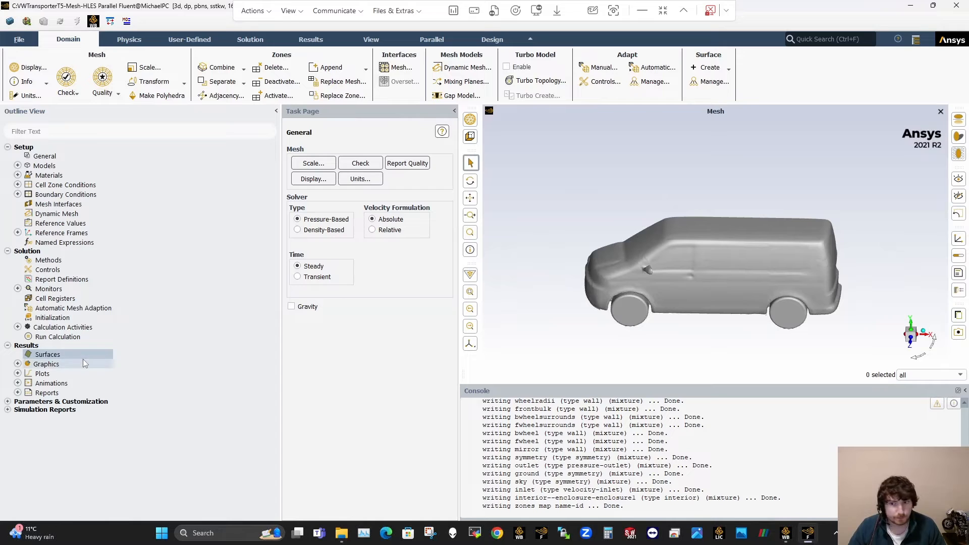
Step: Start a new plane surface and define it with the ZX Plane method
right_click(40, 355)
mouse_move(53, 374)
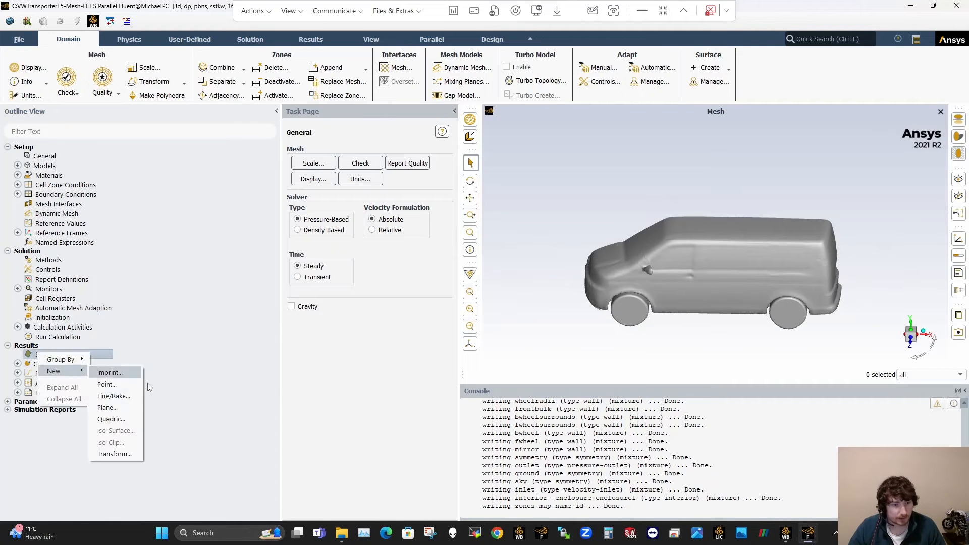
left_click(115, 407)
double_click(321, 348)
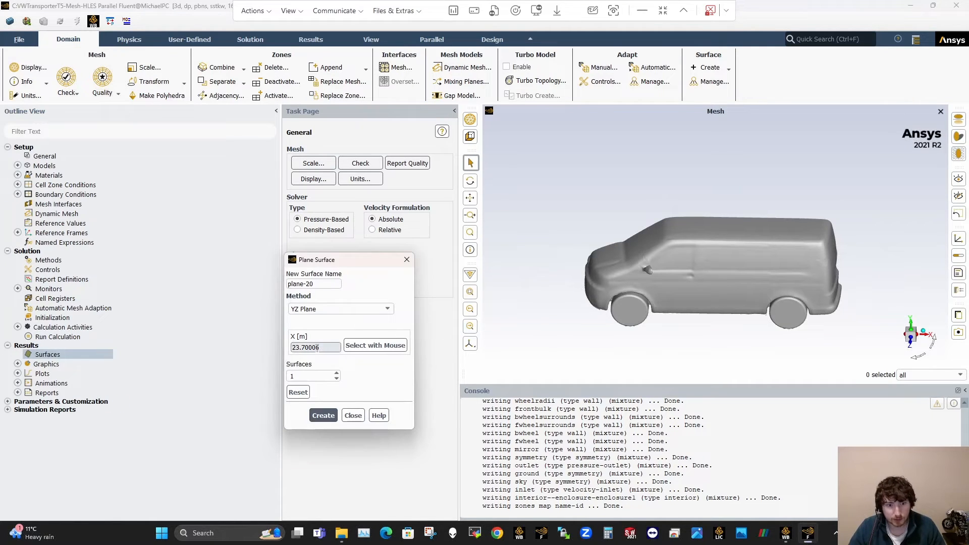
left_click(331, 309)
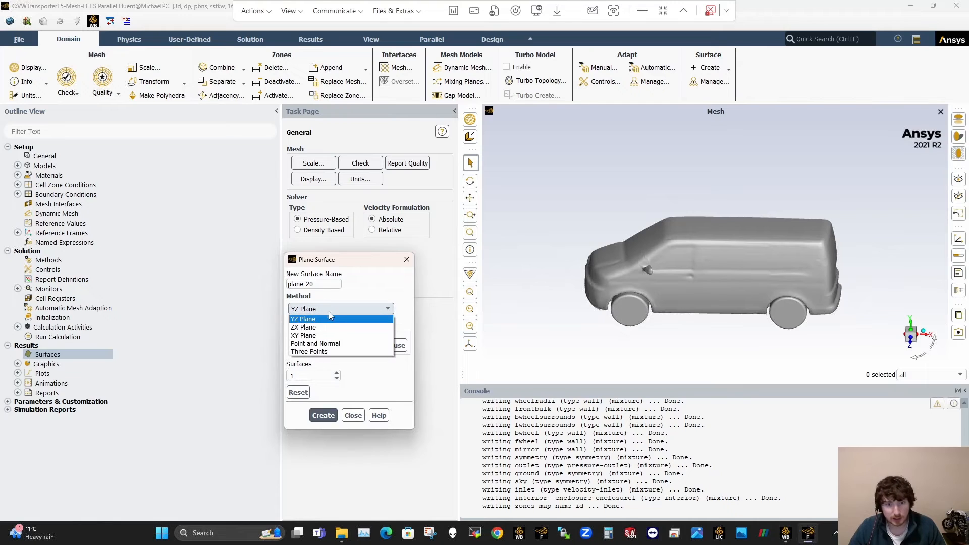
left_click(304, 327)
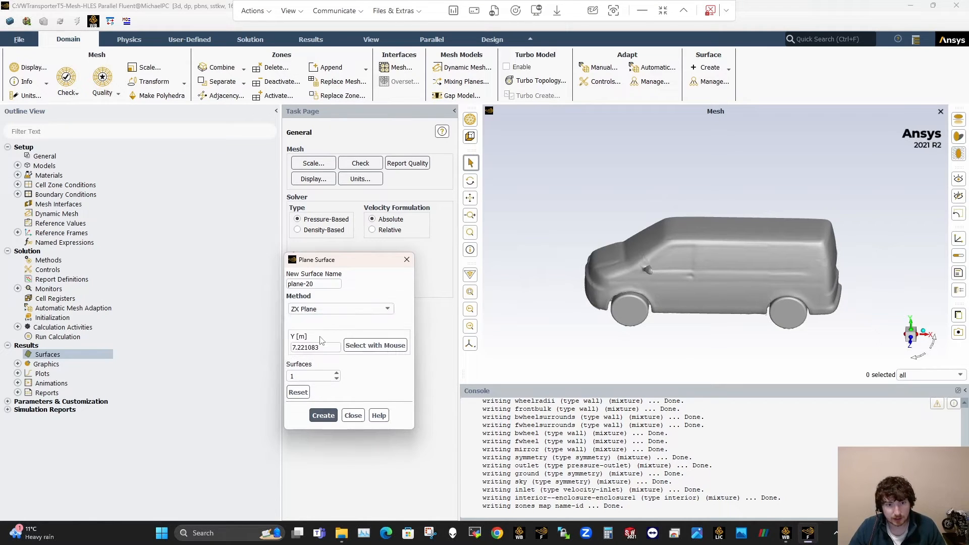
Step: Try the section plane at Y heights of 0.9 m and 1.3 m against the van body
left_click_drag(297, 348, 318, 348)
type("0.9")
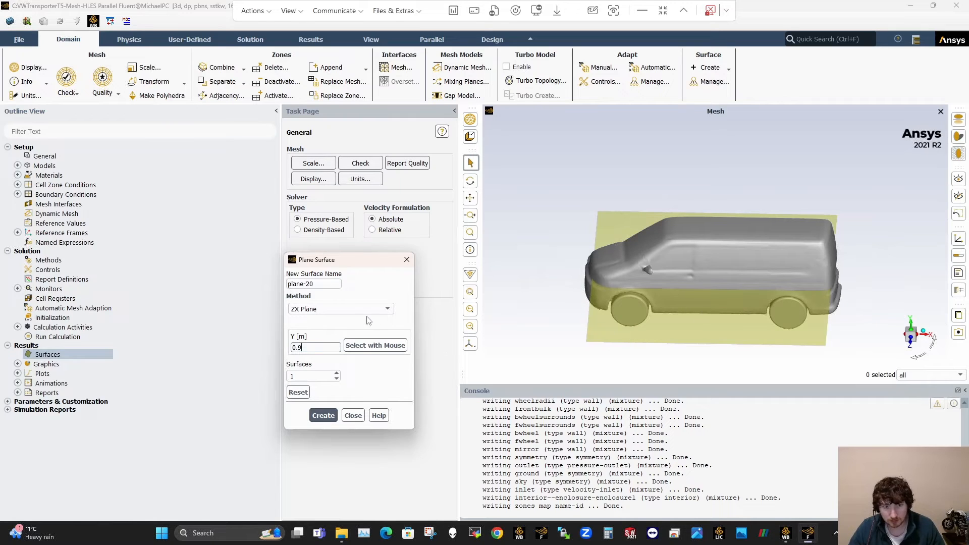
left_click(320, 345)
key("BackSpace")
key("BackSpace")
key("BackSpace")
type("1.2")
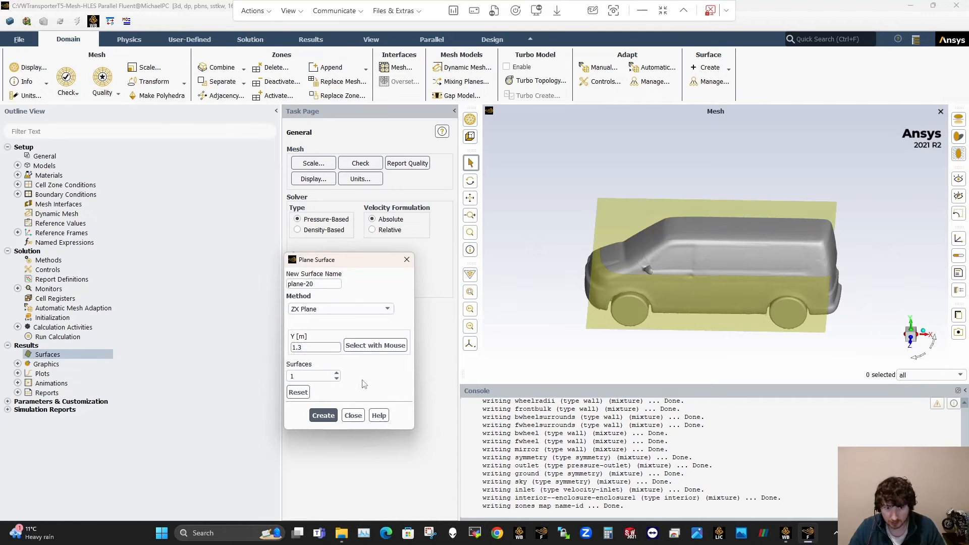
Step: Set the ZX plane's height to Y = 1.35 m and create the surface
scroll(623, 310, "up", 4)
middle_click_drag(667, 249, 684, 216)
left_click(327, 347)
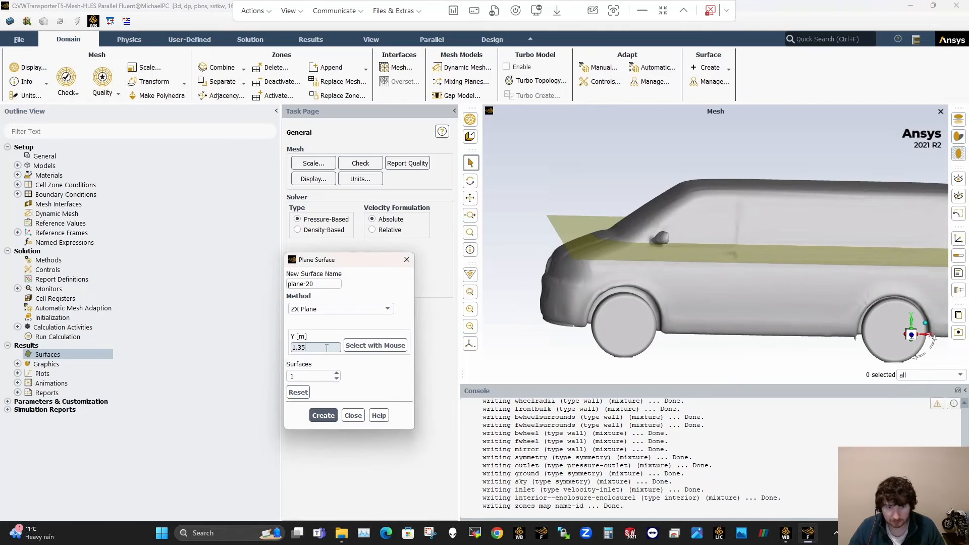
mouse_move(713, 301)
middle_mouse_down()
mouse_move(714, 288)
mouse_move(695, 306)
middle_mouse_up()
left_click(324, 415)
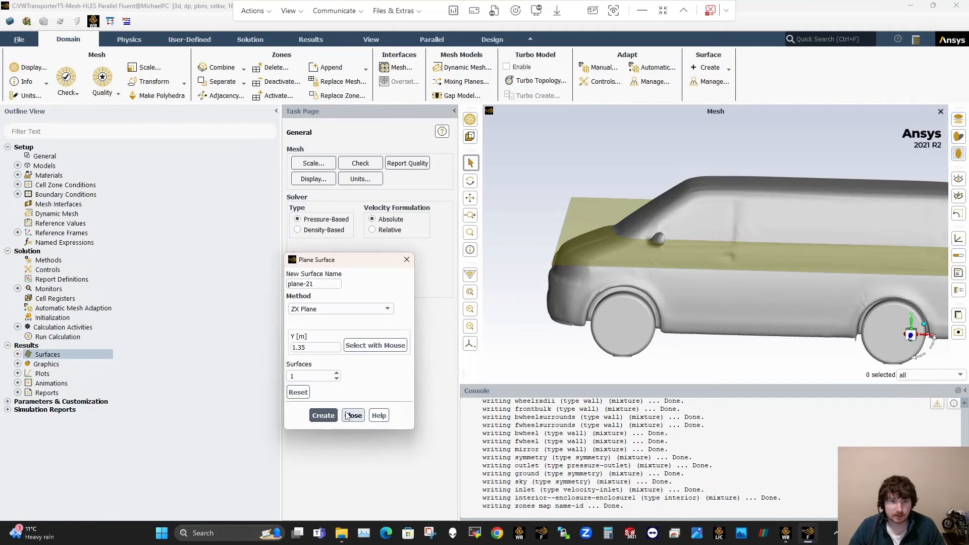
left_click(353, 415)
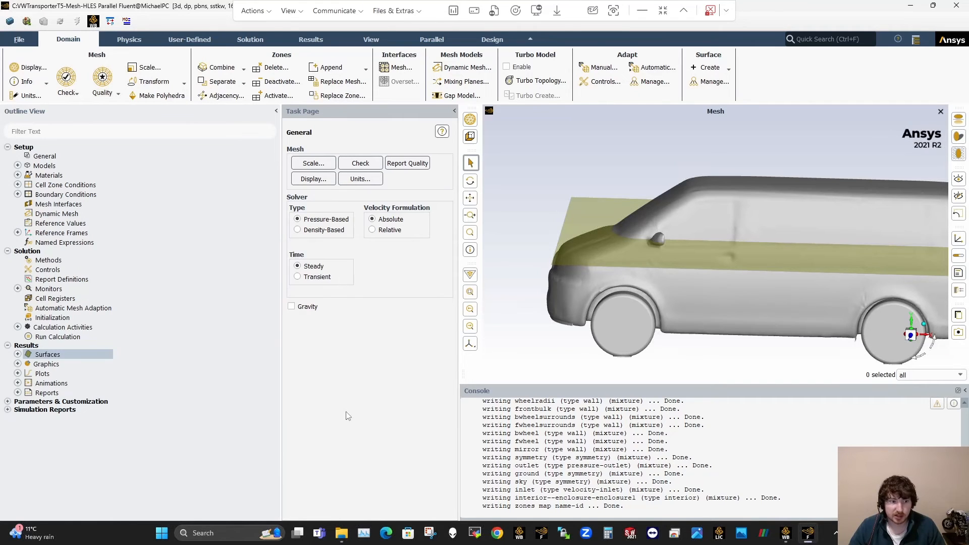
Step: Create a mesh display showing only the faces of plane-20, with the wall surfaces excluded and manual red face colouring
left_click(18, 354)
left_click(18, 373)
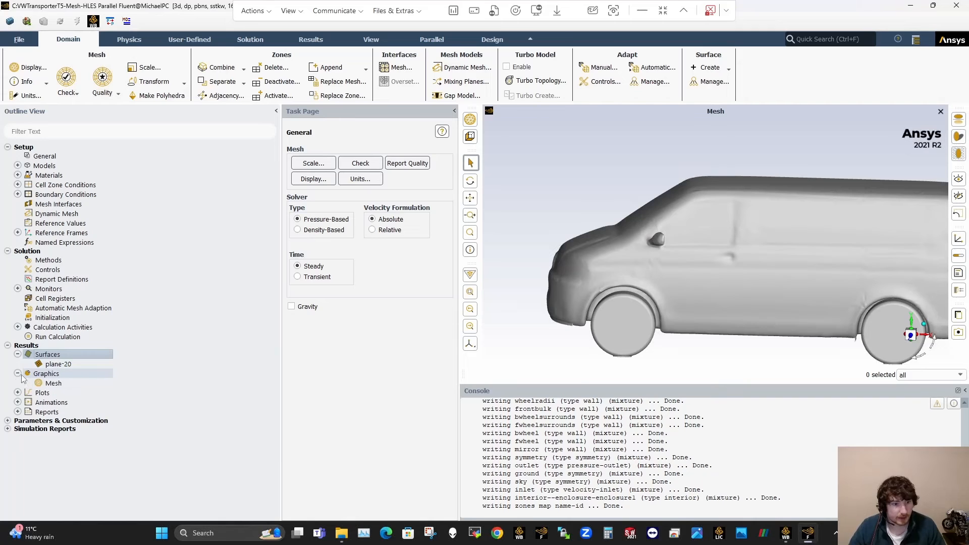
left_click(55, 384)
double_click(54, 384)
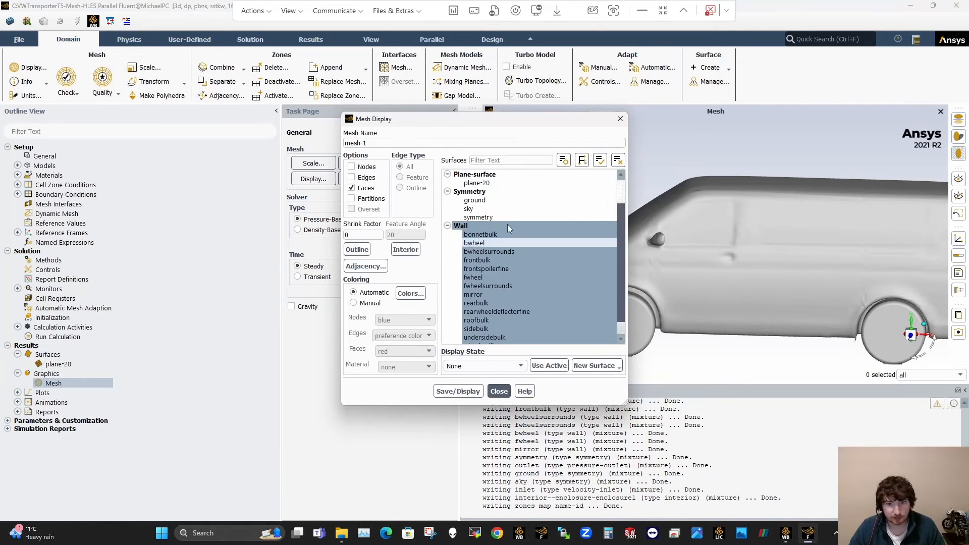
left_click(473, 227)
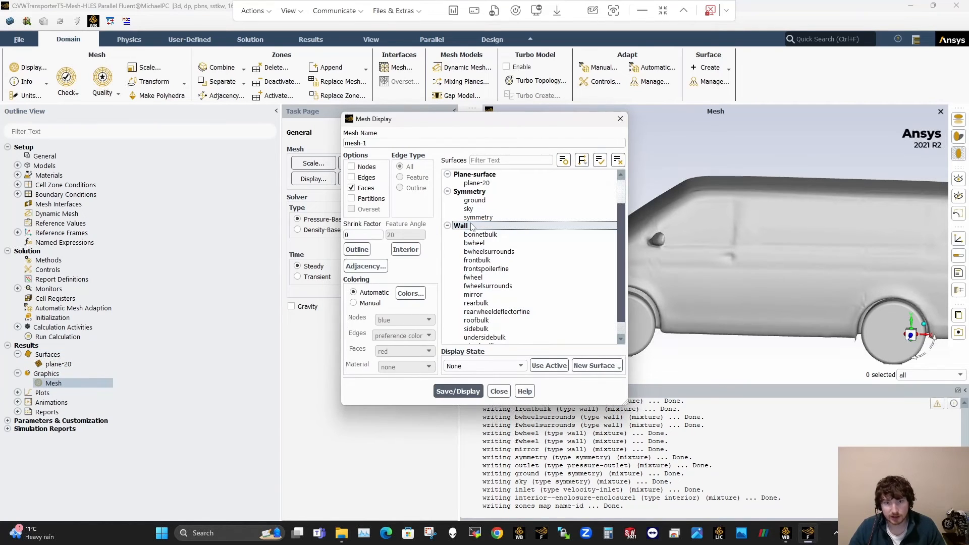
scroll(492, 212, "up", 1)
left_click(475, 200)
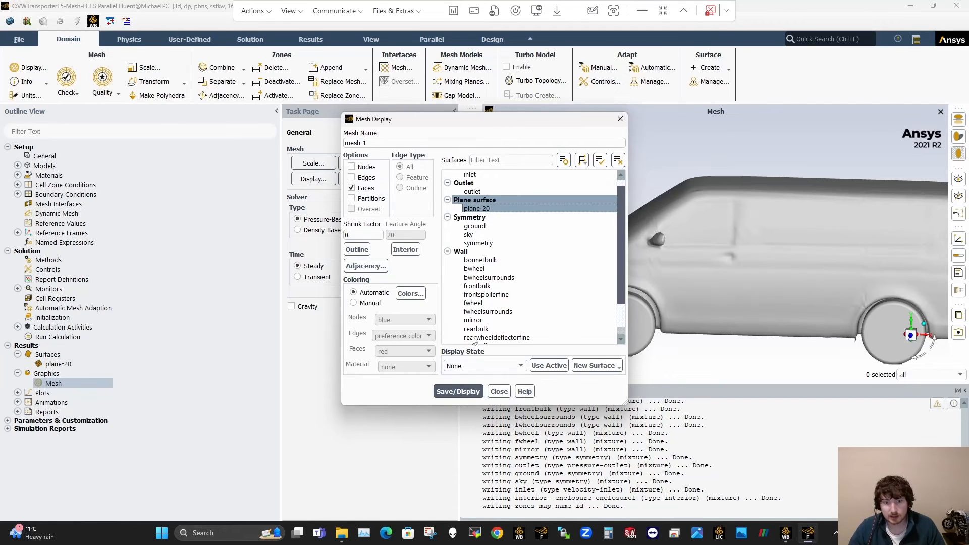
left_click(359, 301)
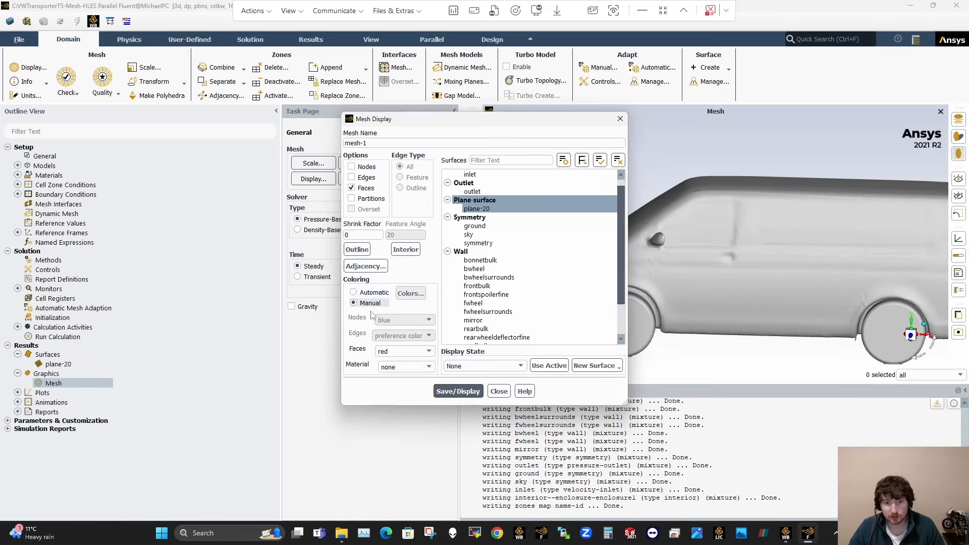
left_click(465, 391)
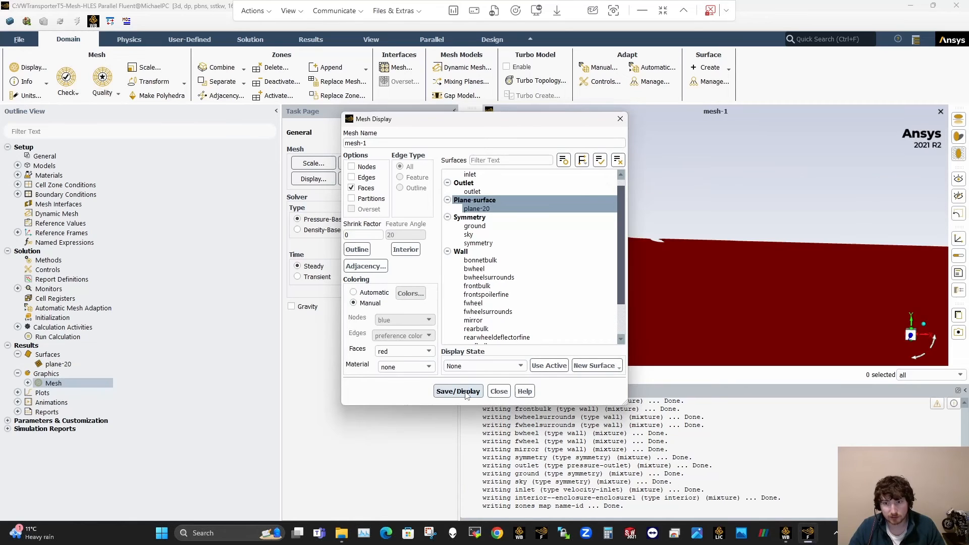
left_click(503, 394)
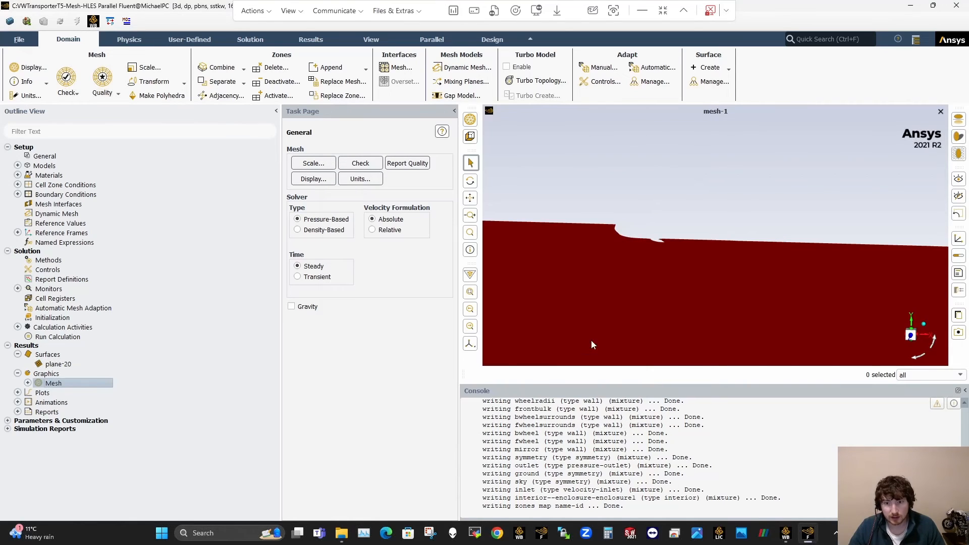
Step: Mirror the section-plane display across the symmetry plane to show the van's full width
scroll(653, 274, "down", 3)
middle_click_drag(653, 275, 631, 286)
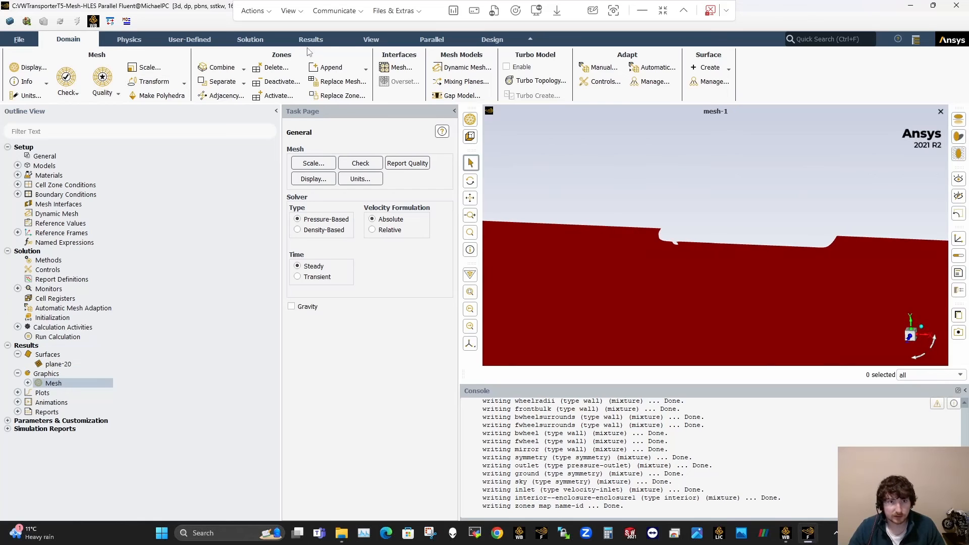
left_click(372, 40)
left_click(30, 67)
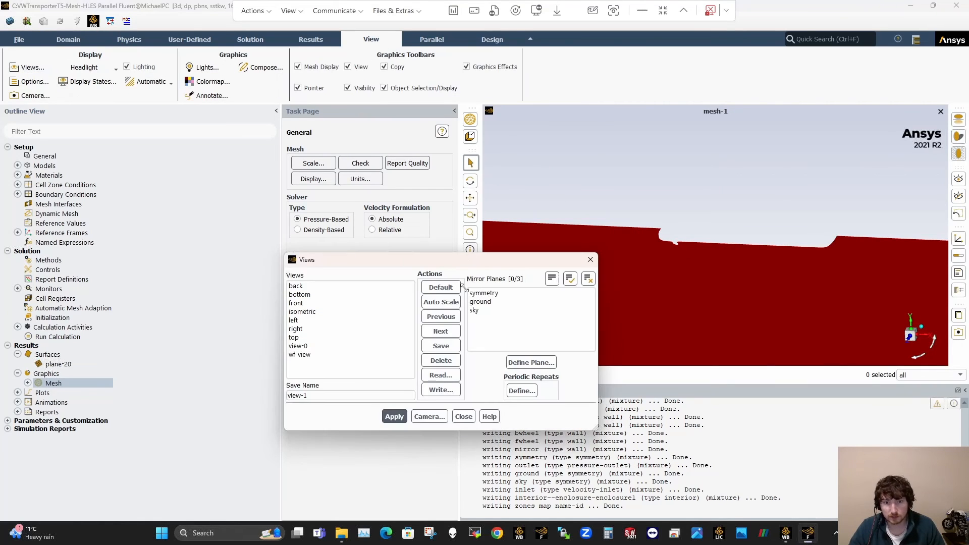
left_click(393, 417)
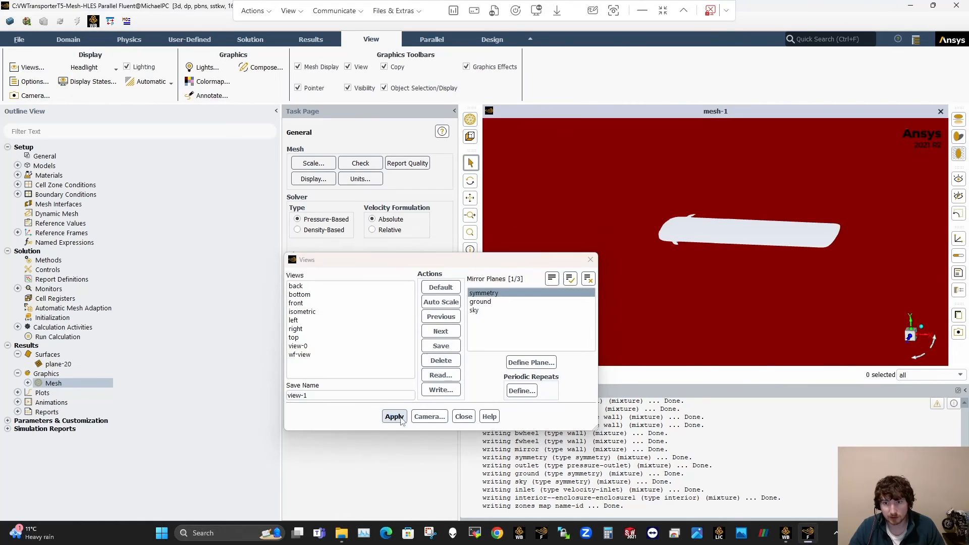
left_click(463, 417)
Step: View the mirrored section plane along the Y axis, close up on the van's outline
left_click(911, 319)
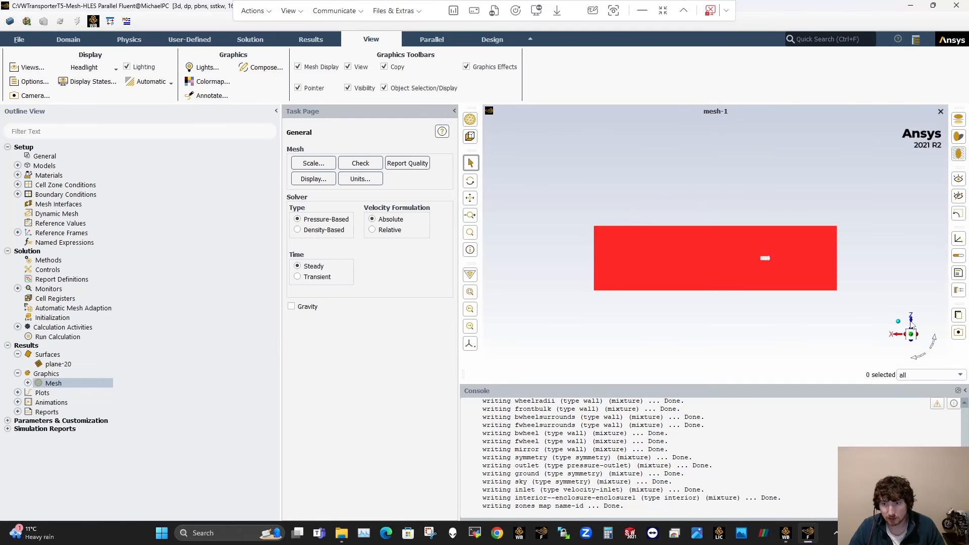
scroll(779, 247, "up", 4)
scroll(754, 277, "up", 8)
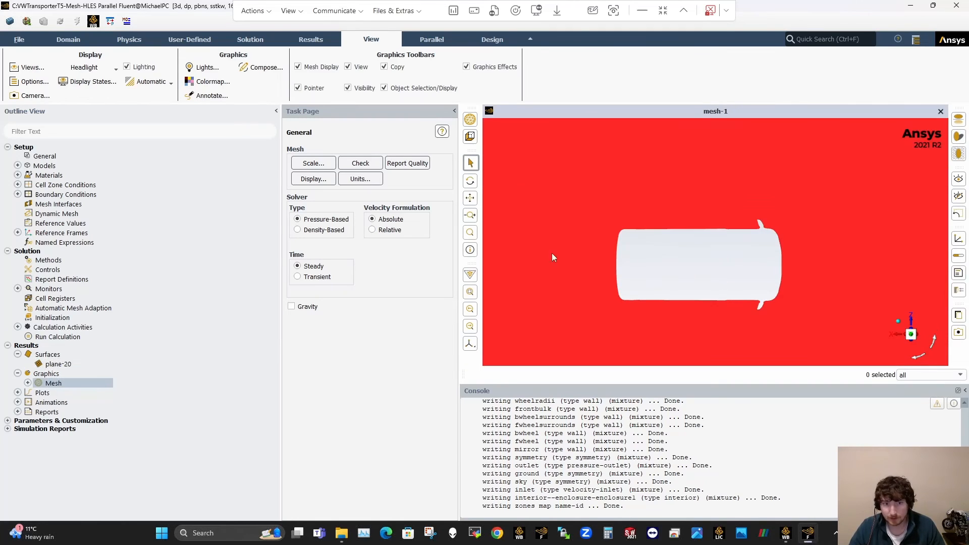
Step: Turn on all mesh edges in the mesh-1 display along with the faces and redisplay it
left_click(36, 385)
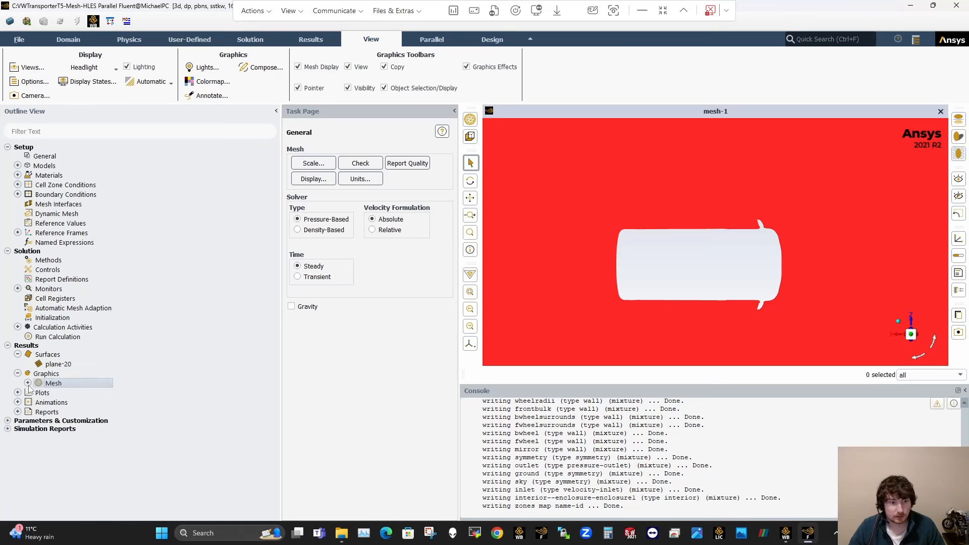
left_click(28, 383)
double_click(65, 393)
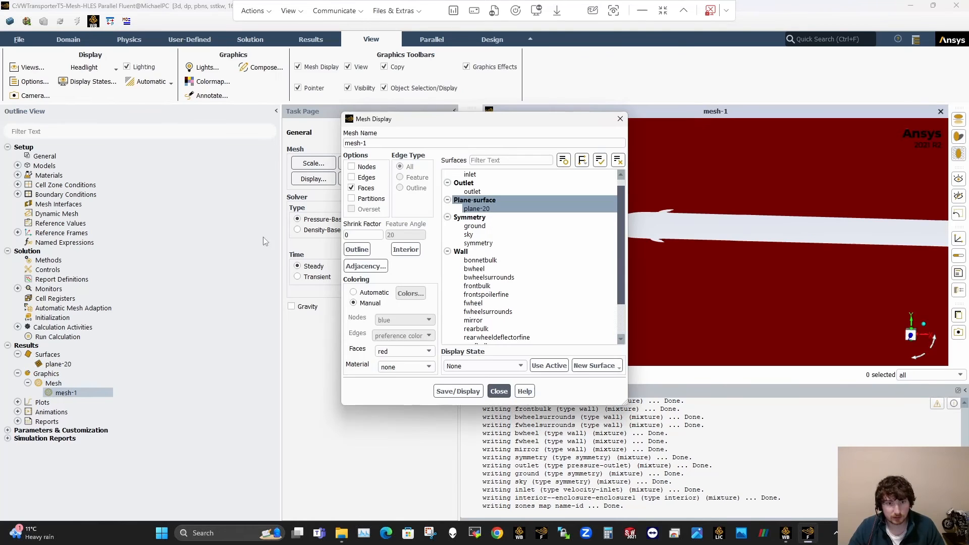
left_click(499, 391)
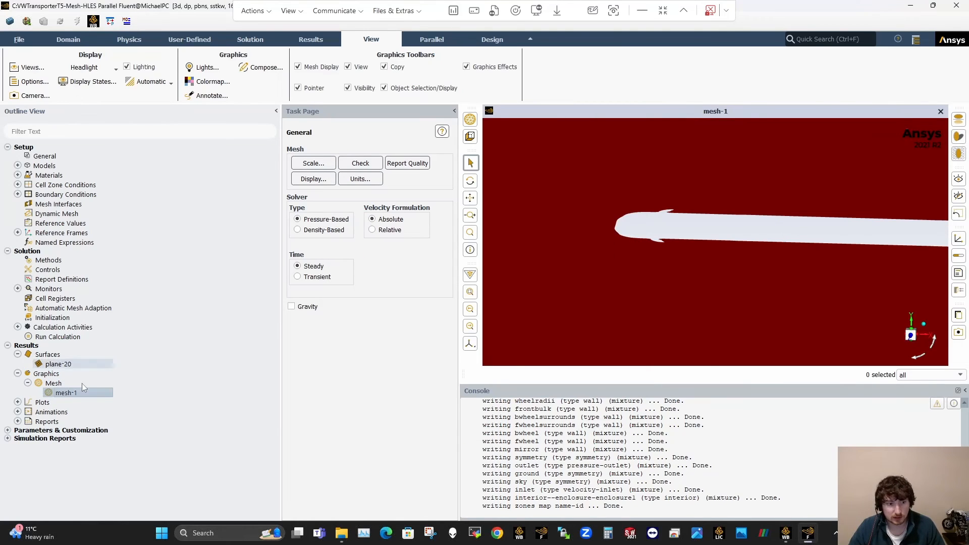
double_click(65, 392)
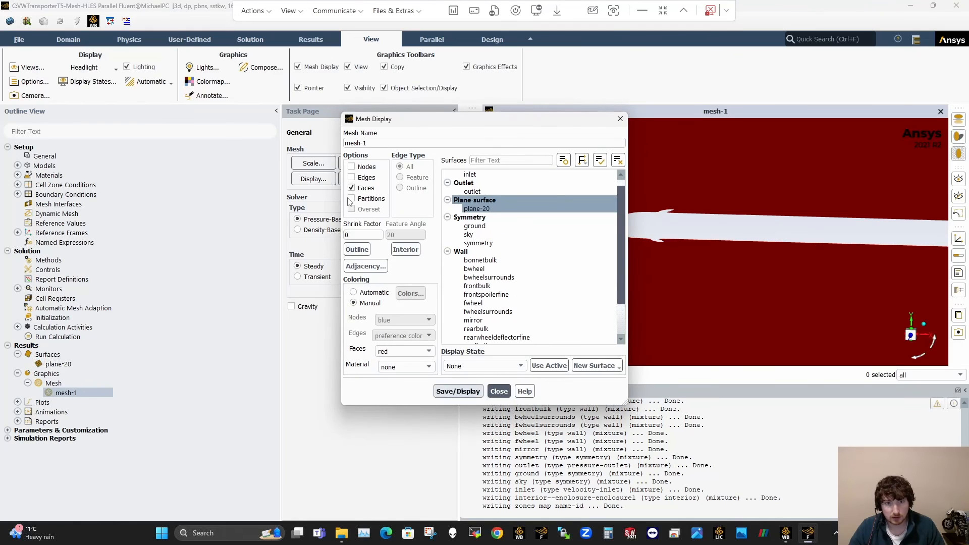
left_click(364, 177)
left_click(458, 392)
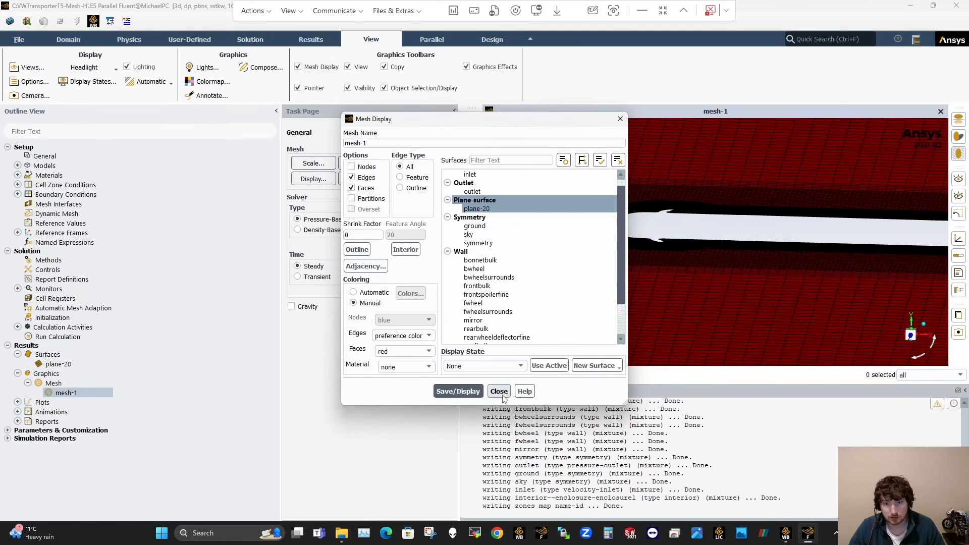
left_click(499, 392)
Step: View the section mesh along the Y axis around the van and its wake, and enlarge the graphics area
left_click(912, 322)
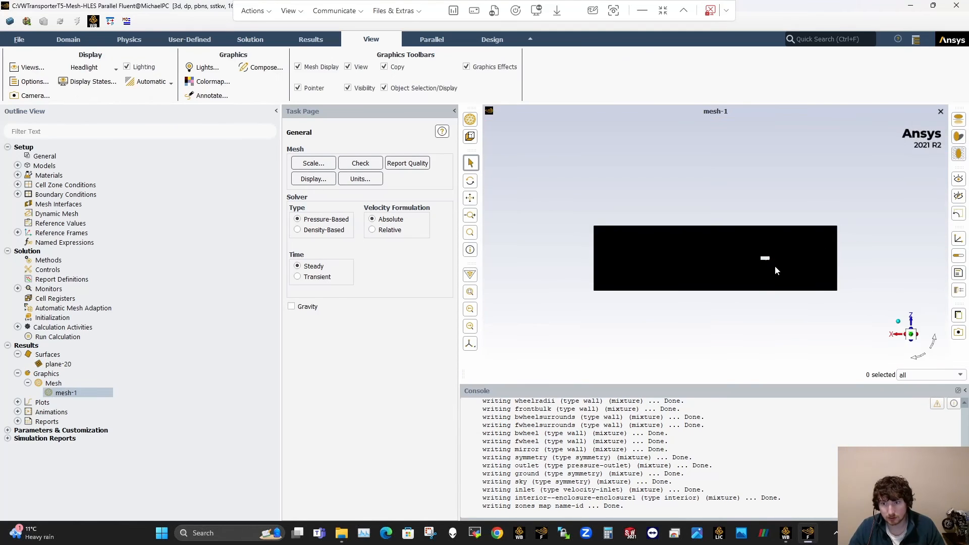
scroll(775, 264, "up", 3)
scroll(764, 252, "up", 3)
scroll(738, 241, "up", 2)
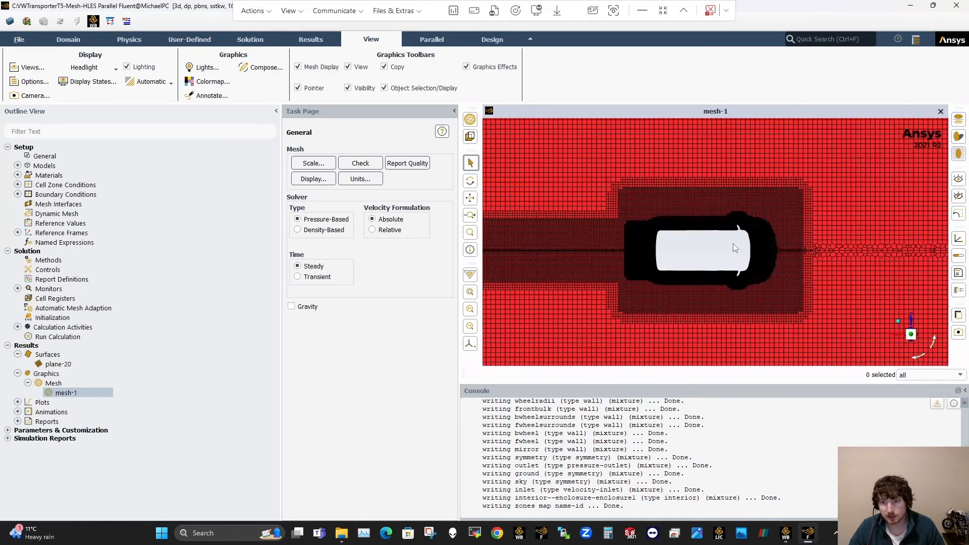
scroll(712, 245, "up", 2)
left_click(454, 110)
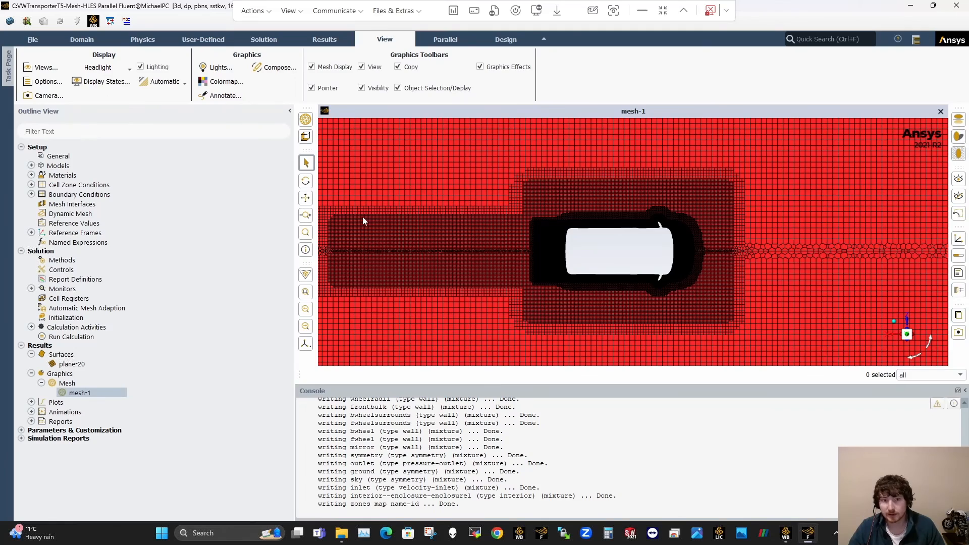
Step: Examine the section mesh refinement around the van's body outline, front end and wing mirrors
scroll(637, 244, "up", 4)
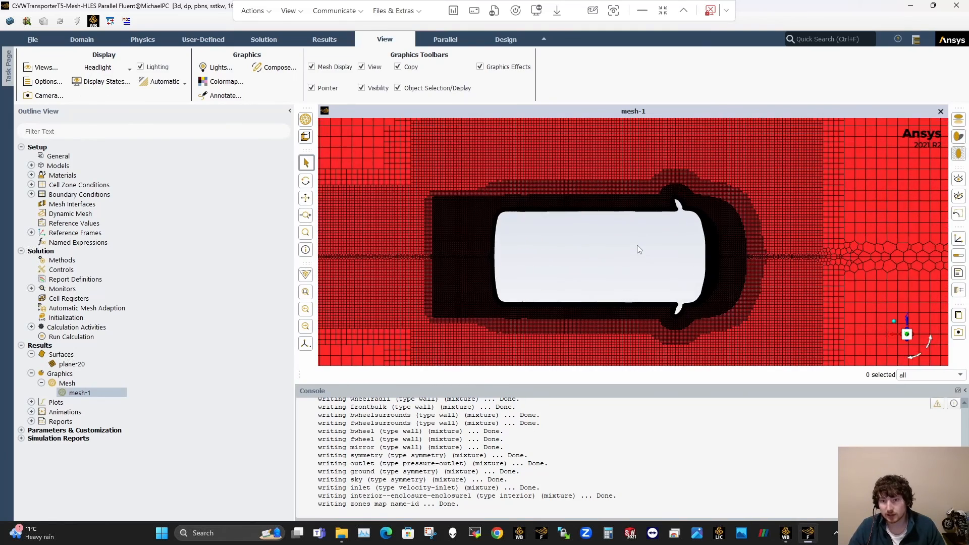
scroll(712, 247, "up", 2)
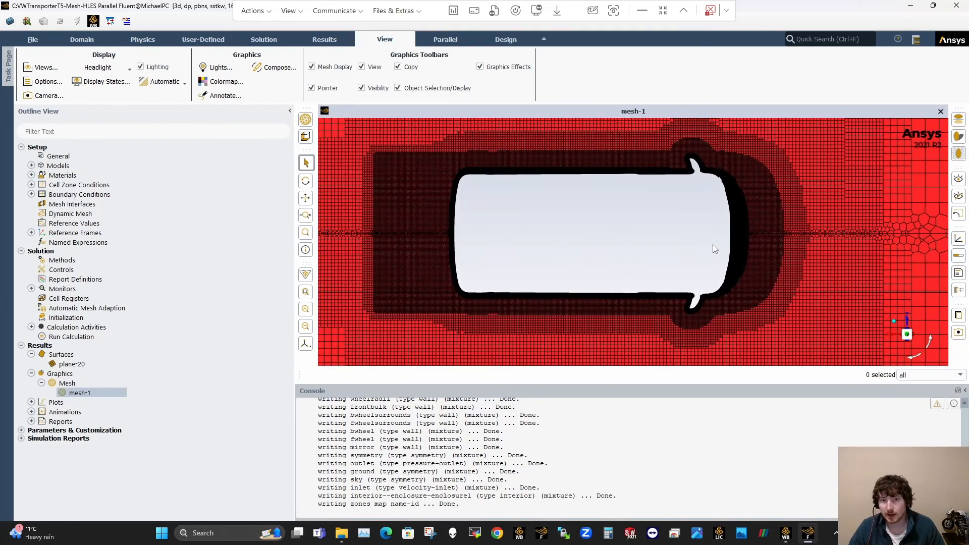
scroll(713, 170, "up", 1)
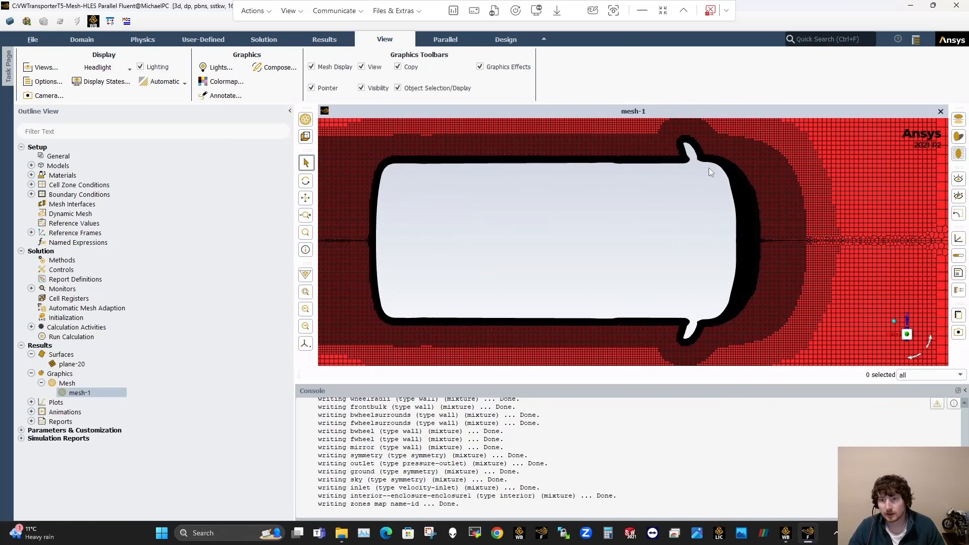
scroll(688, 151, "up", 2)
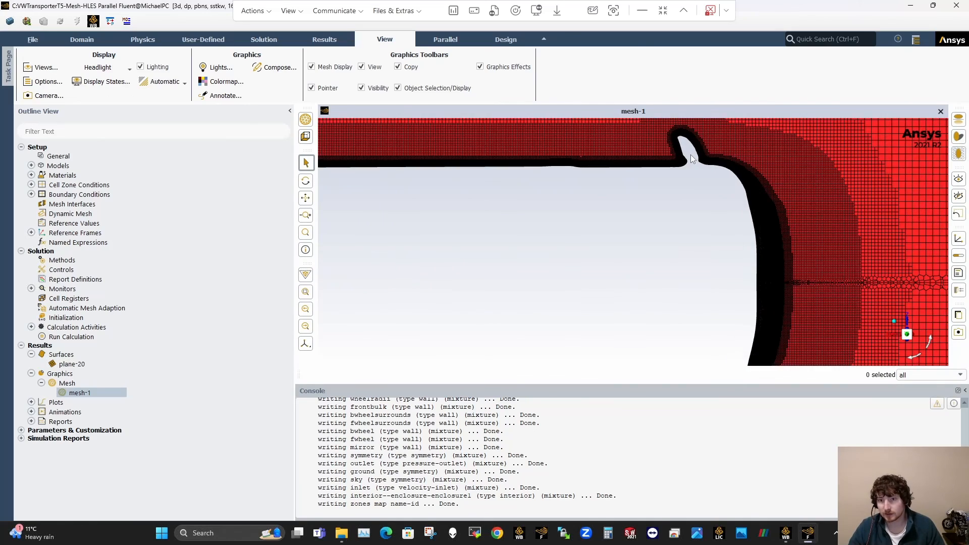
scroll(690, 155, "down", 5)
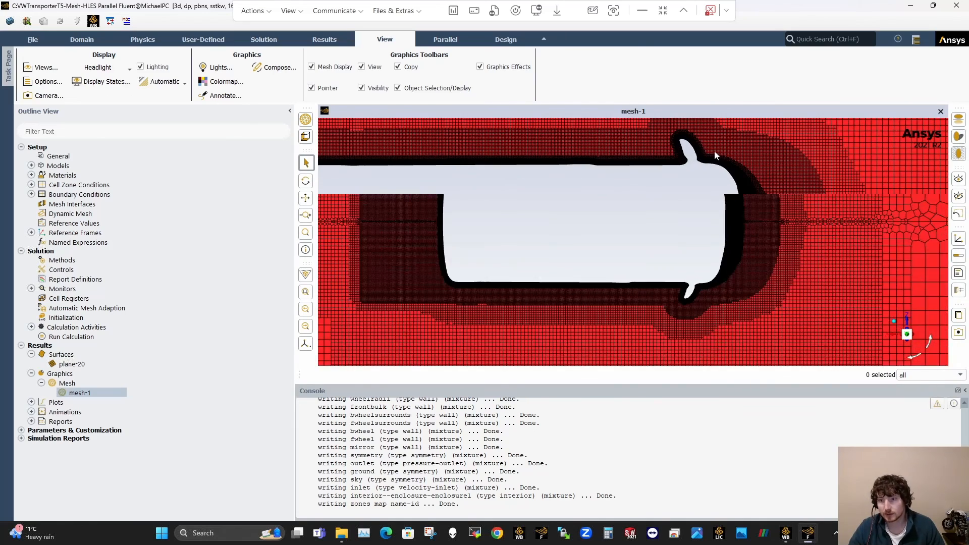
middle_click_drag(734, 205, 734, 171)
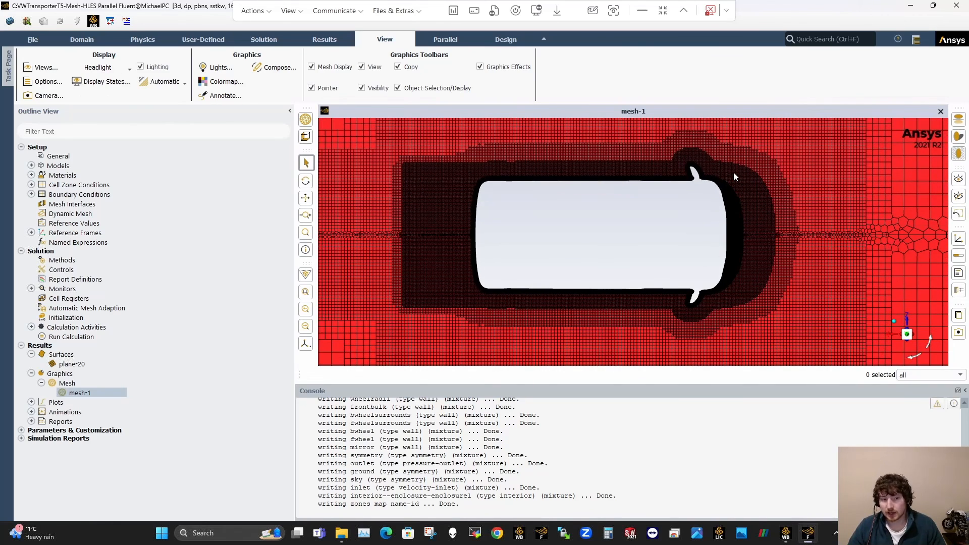